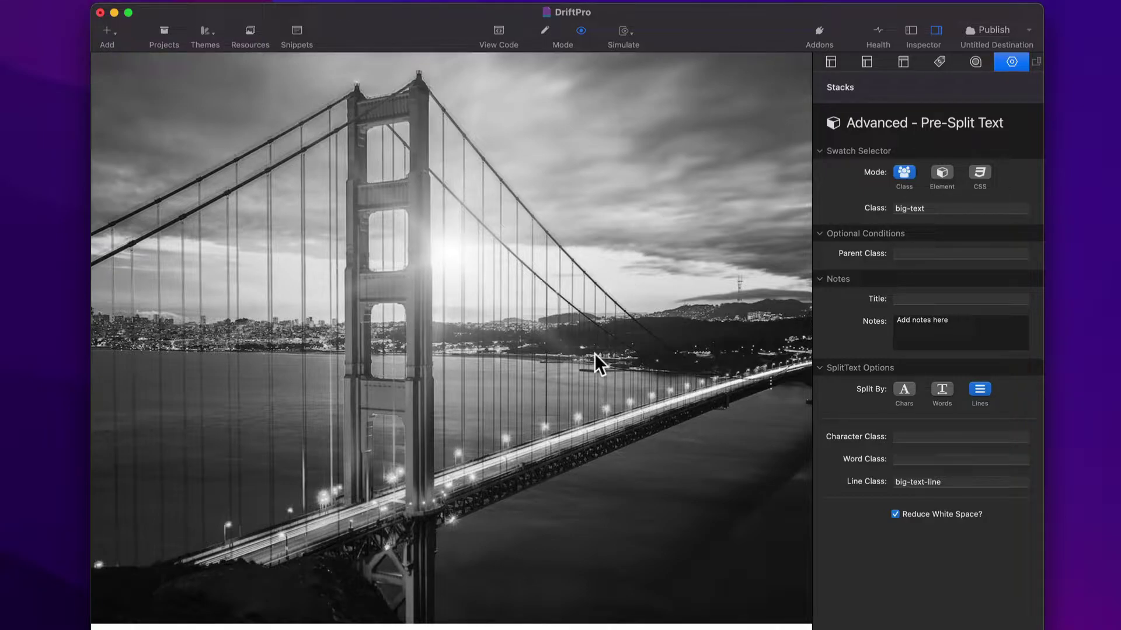
- Scroll the preview to watch each paragraph line scale and fade in, then go back to Edit mode
{"action": "scroll", "coordinate": [595, 352], "scroll_direction": "down", "scroll_amount": 5}
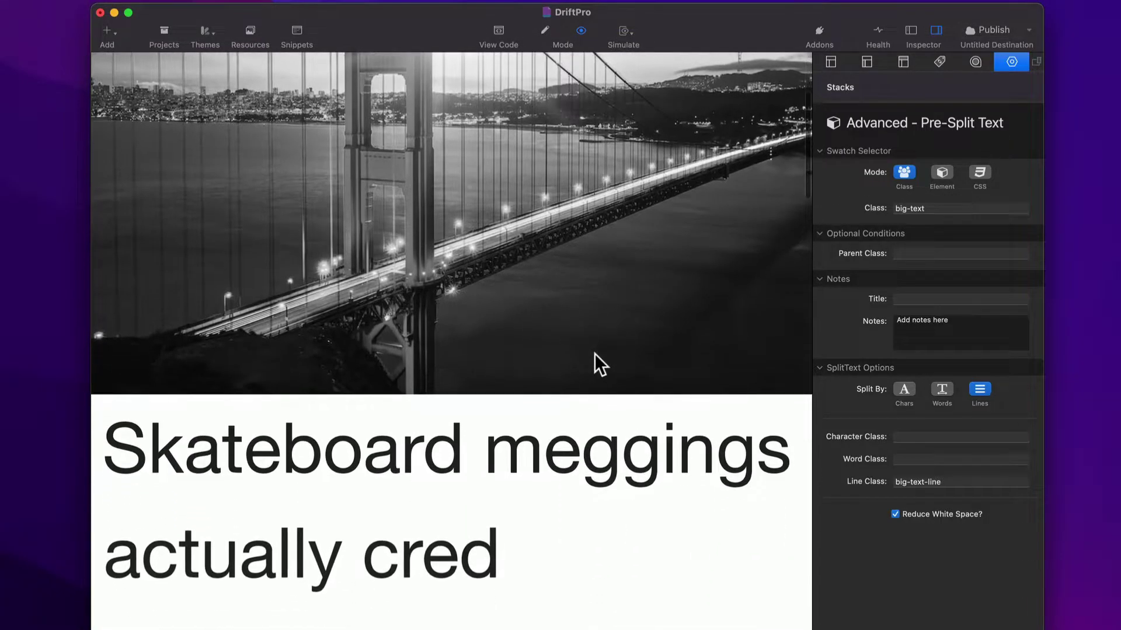
{"action": "scroll", "coordinate": [594, 353], "scroll_direction": "down", "scroll_amount": 10}
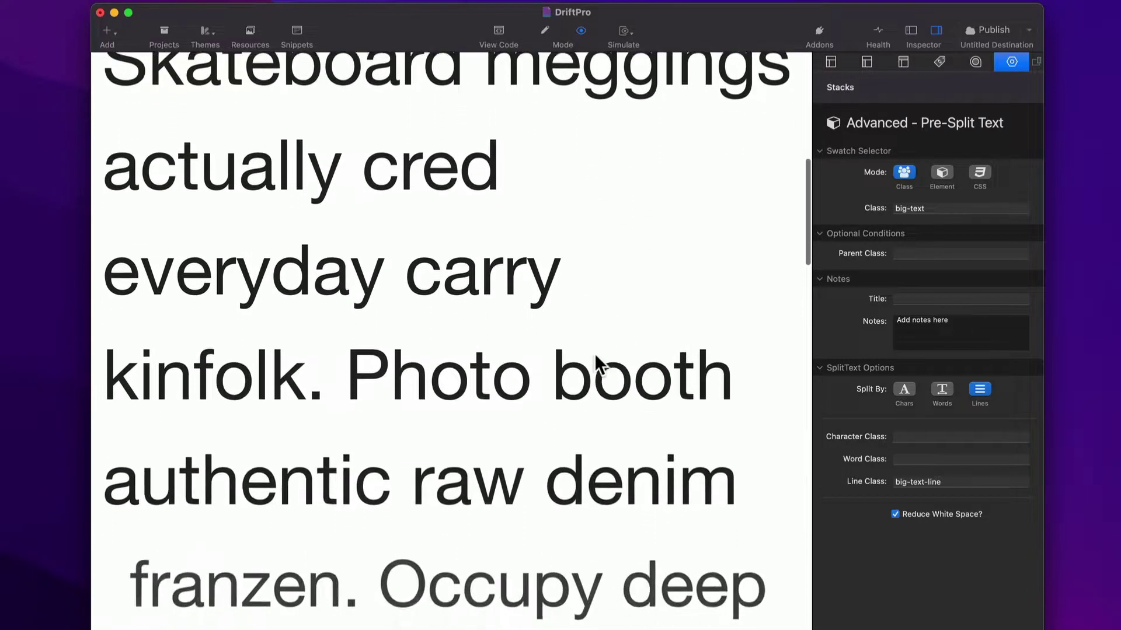
{"action": "scroll", "coordinate": [594, 353], "scroll_direction": "down", "scroll_amount": 9}
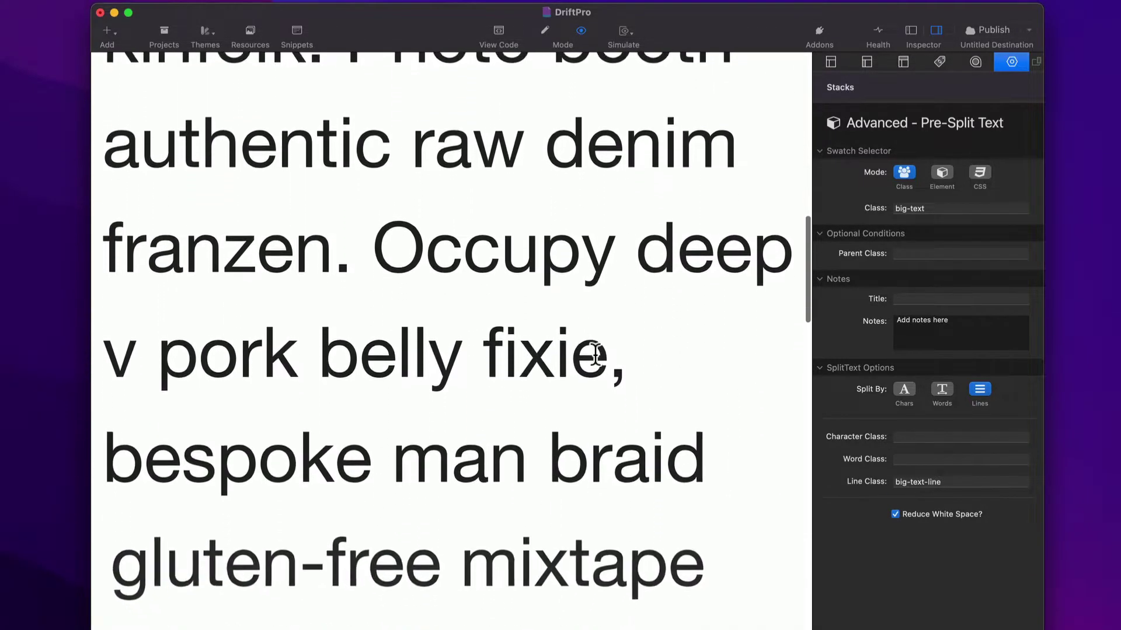
{"action": "scroll", "coordinate": [594, 353], "scroll_direction": "down", "scroll_amount": 9}
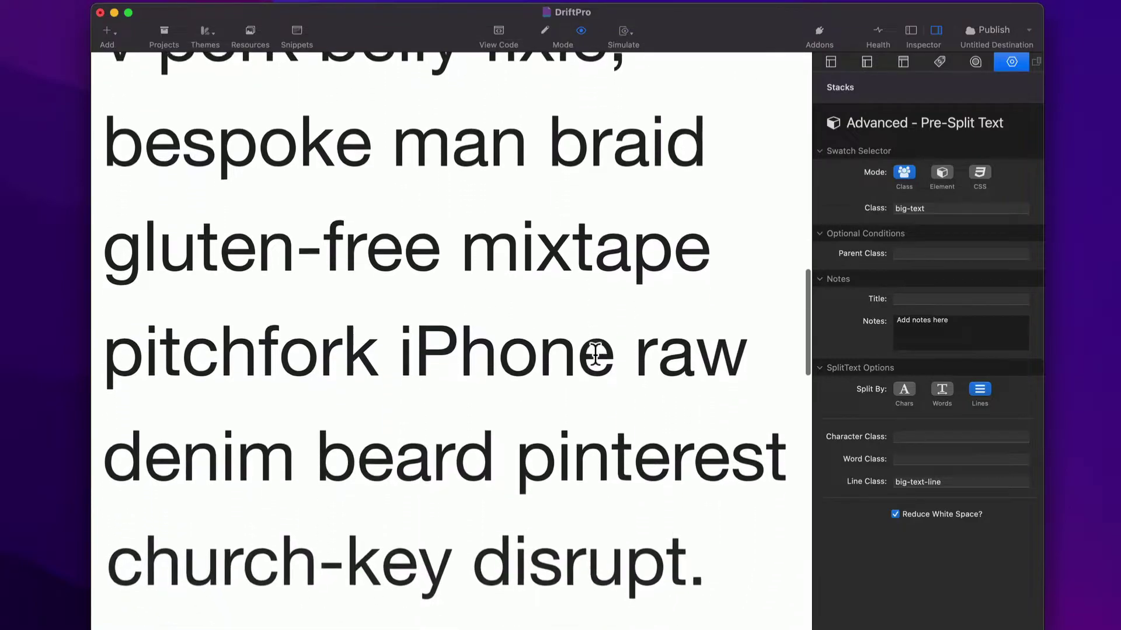
{"action": "scroll", "coordinate": [595, 352], "scroll_direction": "down", "scroll_amount": 5}
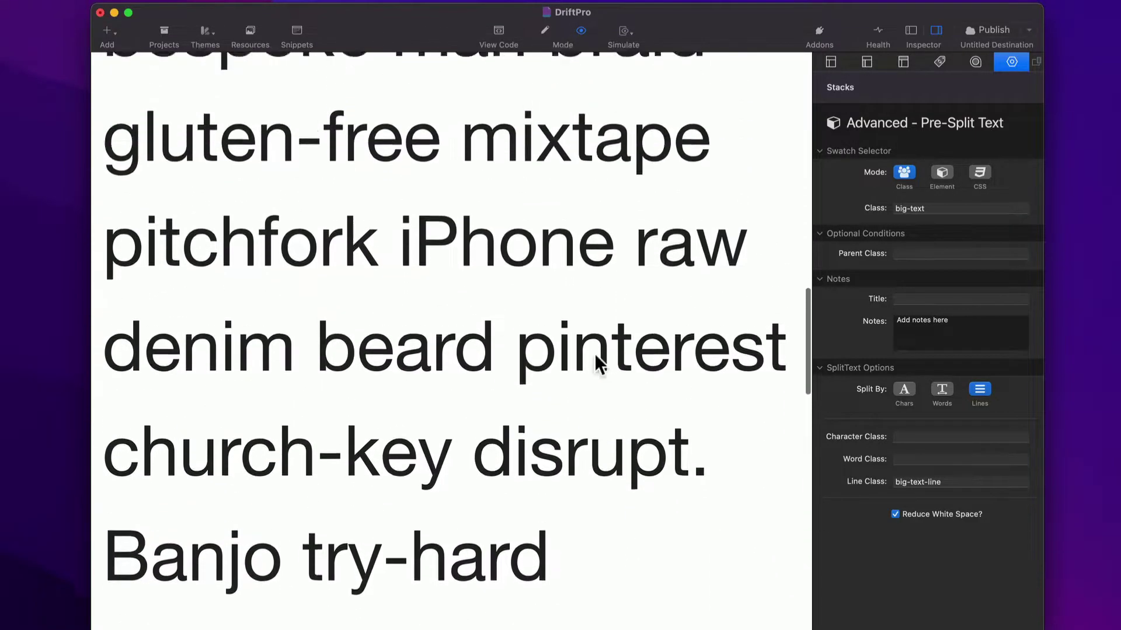
{"action": "scroll", "coordinate": [594, 352], "scroll_direction": "up", "scroll_amount": 20}
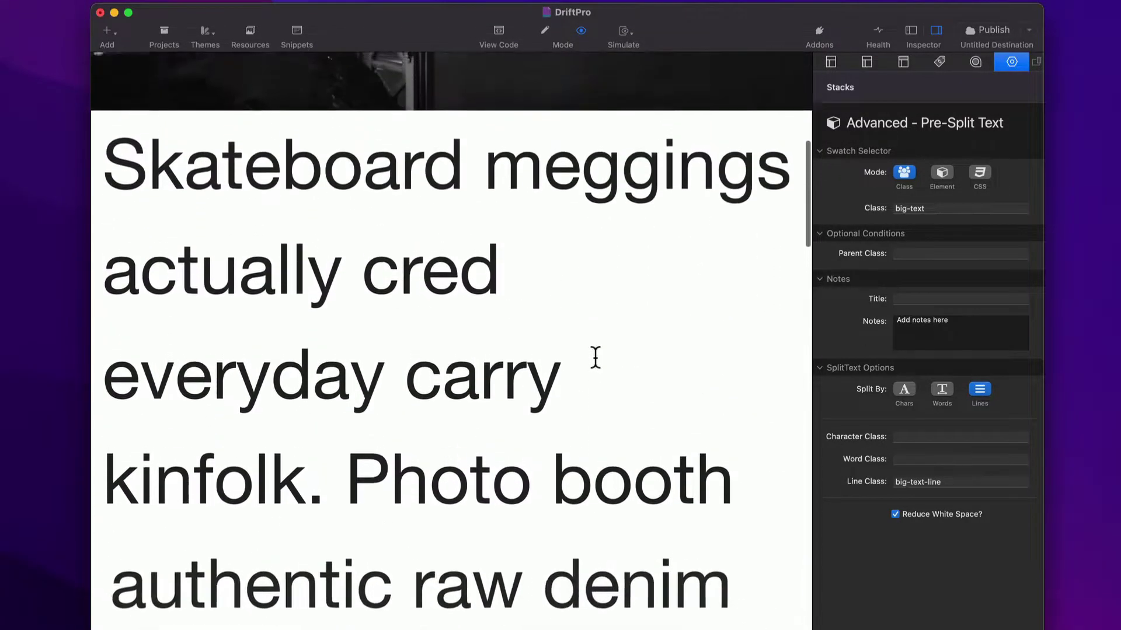
{"action": "scroll", "coordinate": [595, 357], "scroll_direction": "up", "scroll_amount": 15}
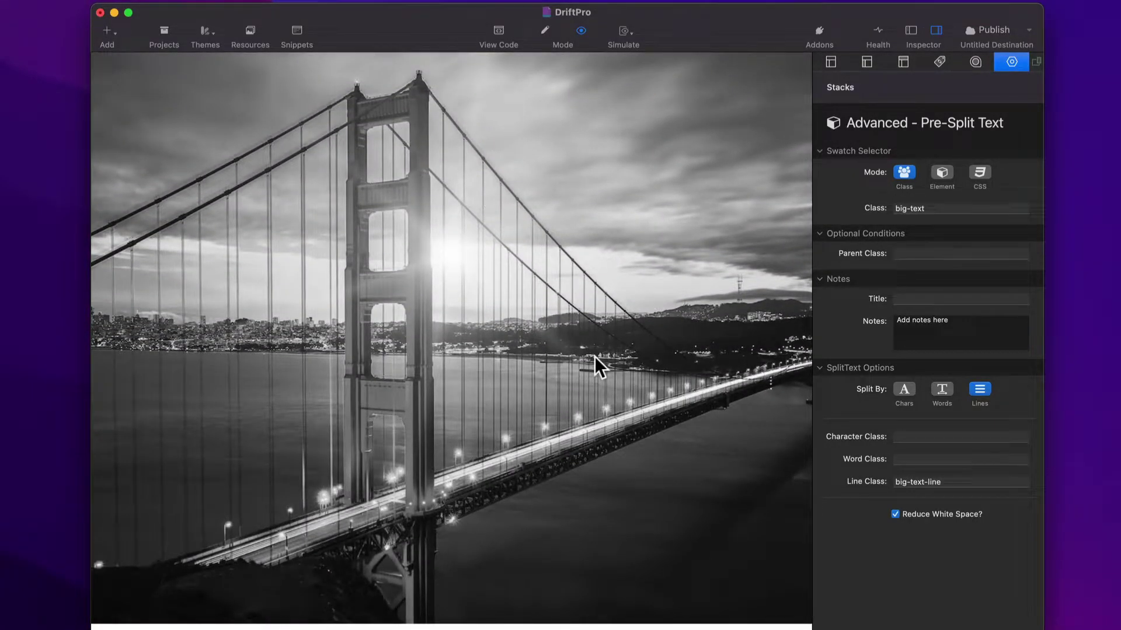
{"action": "key", "text": "super+r"}
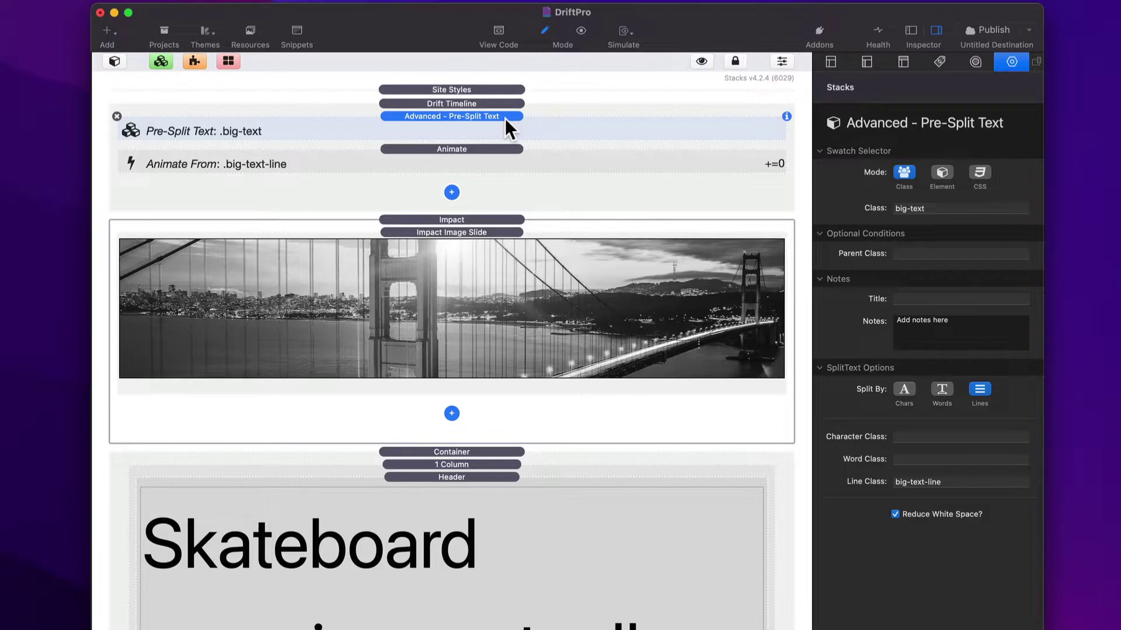
- Preview the page and scroll below the bridge image to watch the lines animate in
{"action": "key", "text": "super+r"}
{"action": "scroll", "coordinate": [537, 308], "scroll_direction": "down", "scroll_amount": 5}
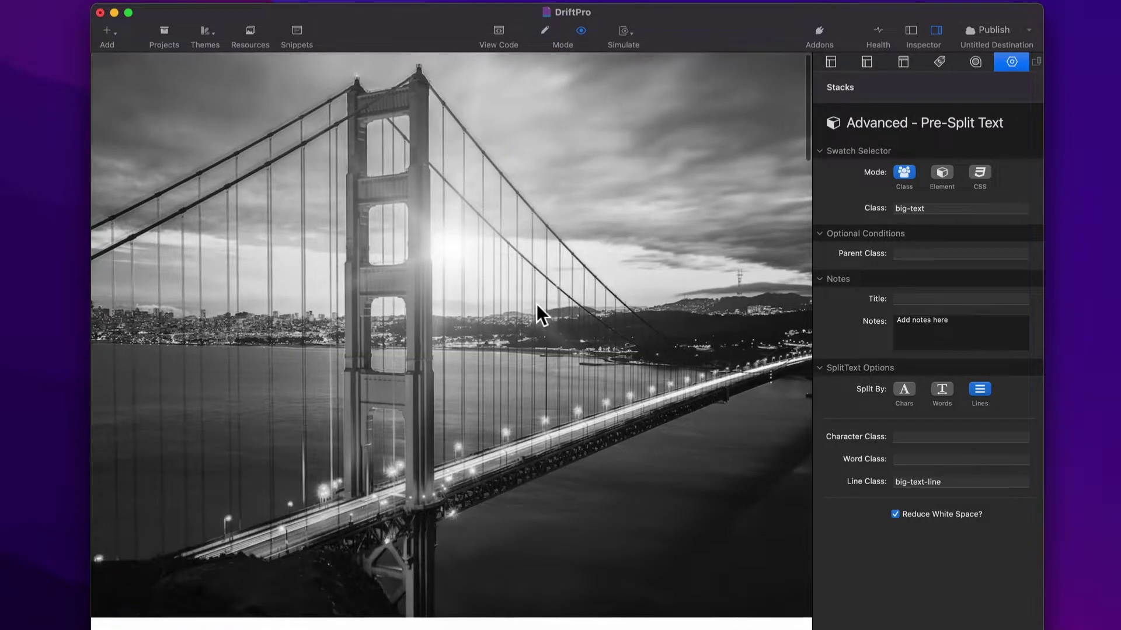
{"action": "scroll", "coordinate": [536, 305], "scroll_direction": "down", "scroll_amount": 2}
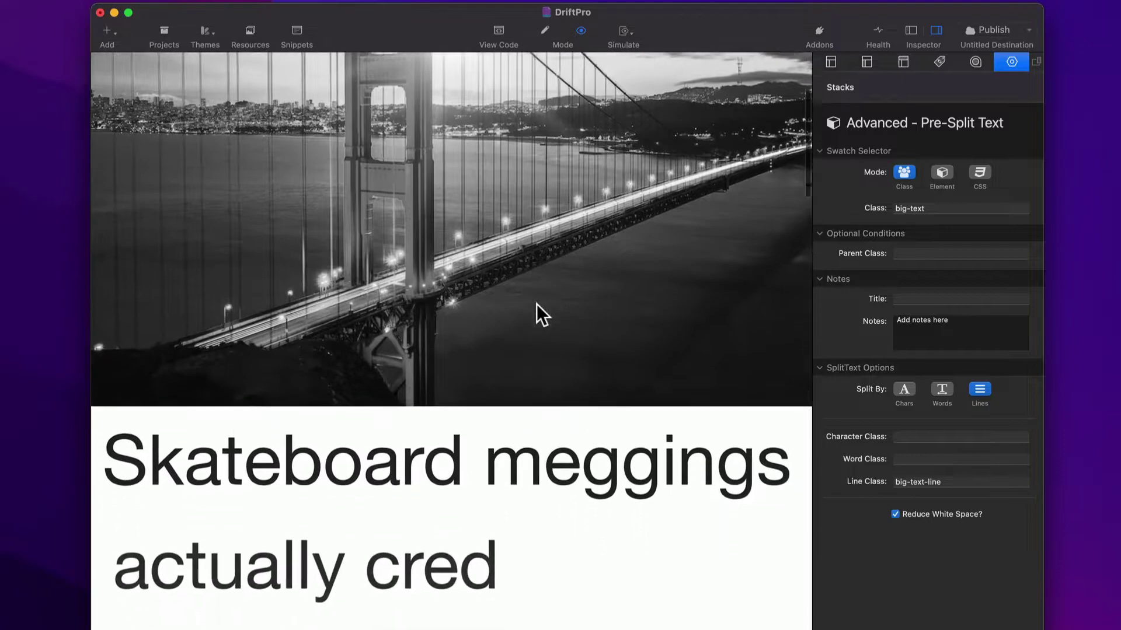
{"action": "scroll", "coordinate": [536, 304], "scroll_direction": "down", "scroll_amount": 2}
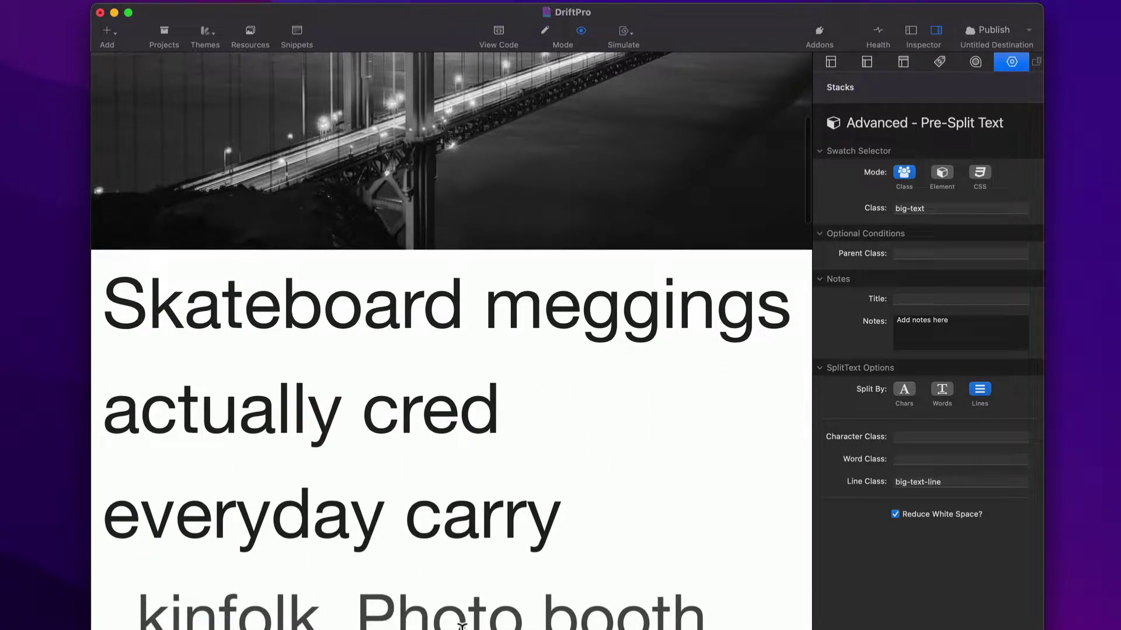
{"action": "scroll", "coordinate": [461, 623], "scroll_direction": "down", "scroll_amount": 3}
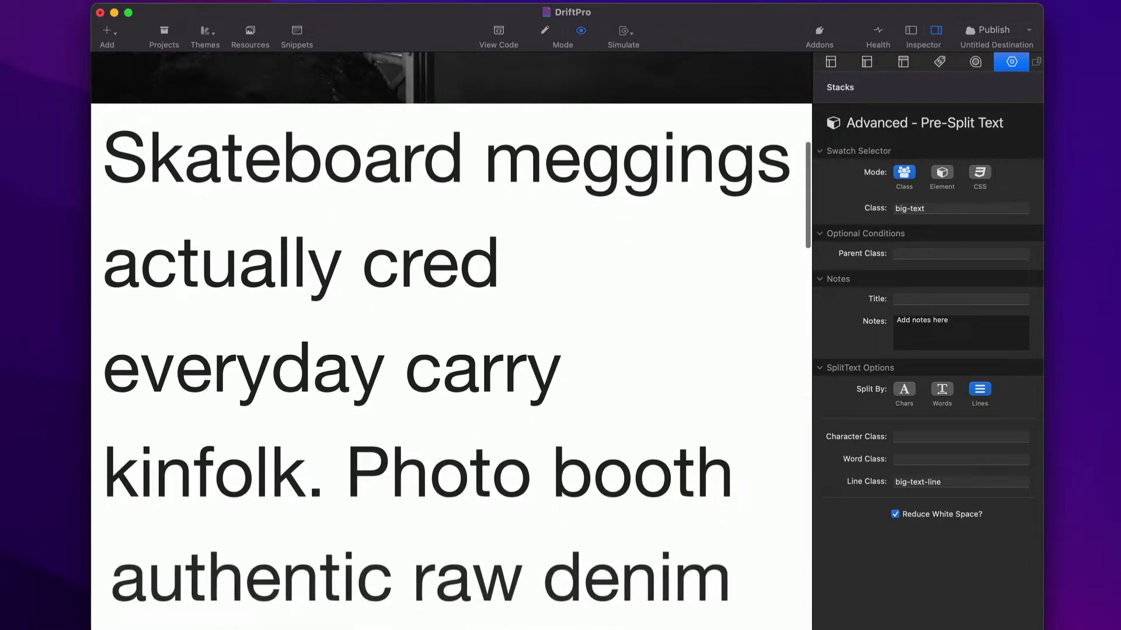
{"action": "scroll", "coordinate": [461, 623], "scroll_direction": "down", "scroll_amount": 2}
{"action": "scroll", "coordinate": [461, 626], "scroll_direction": "down", "scroll_amount": 3}
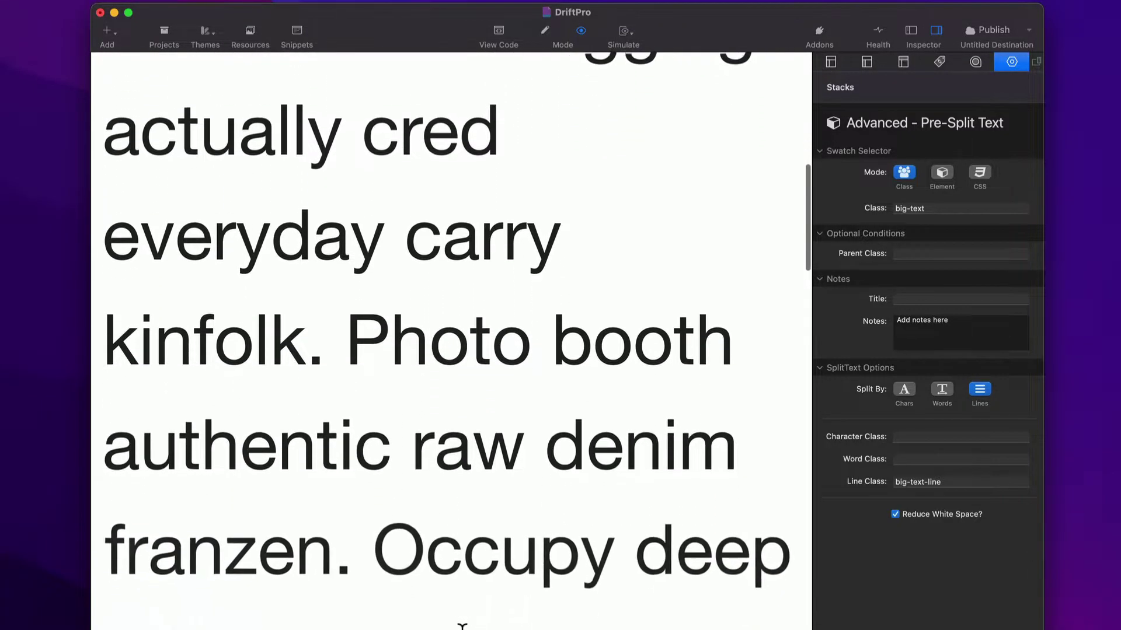
{"action": "scroll", "coordinate": [435, 626], "scroll_direction": "down", "scroll_amount": 7}
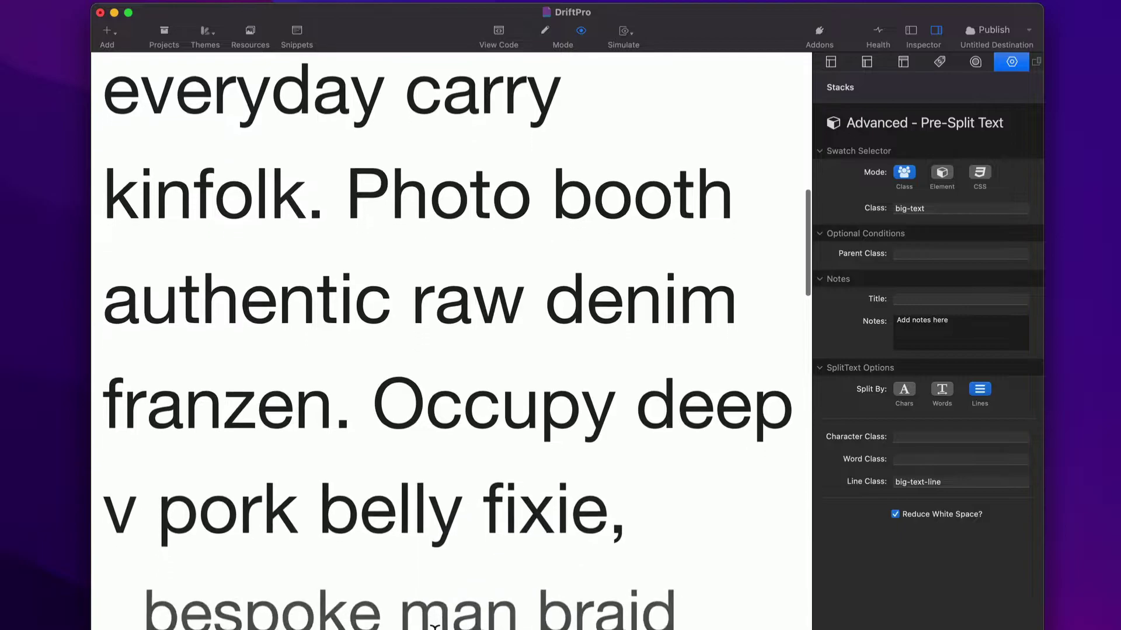
{"action": "scroll", "coordinate": [434, 626], "scroll_direction": "down", "scroll_amount": 3}
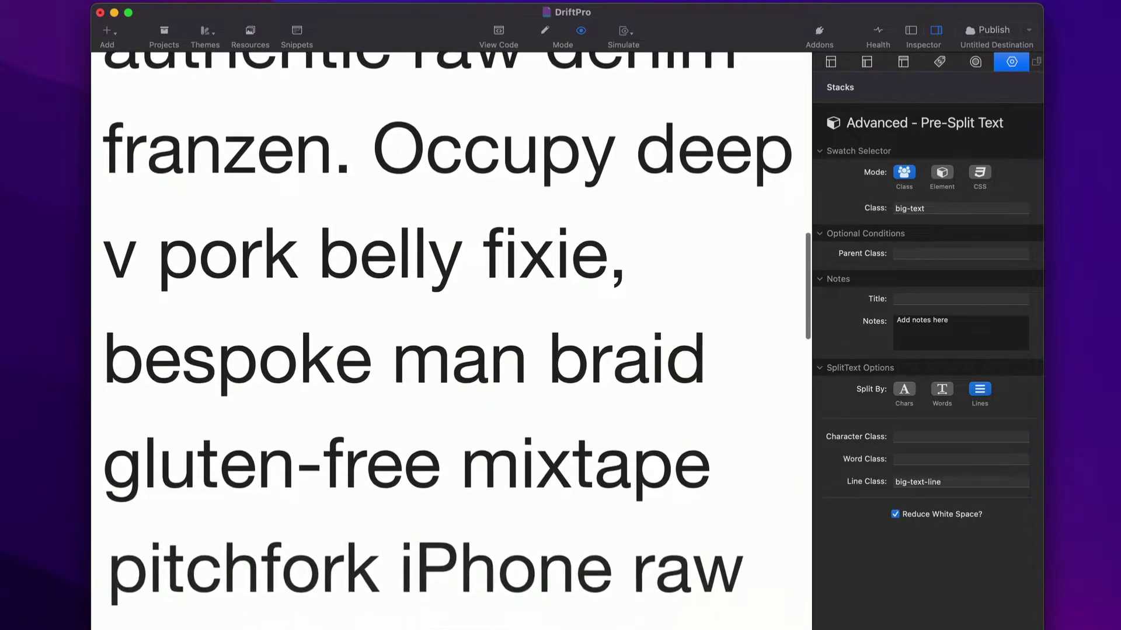
{"action": "scroll", "coordinate": [435, 626], "scroll_direction": "up", "scroll_amount": 12}
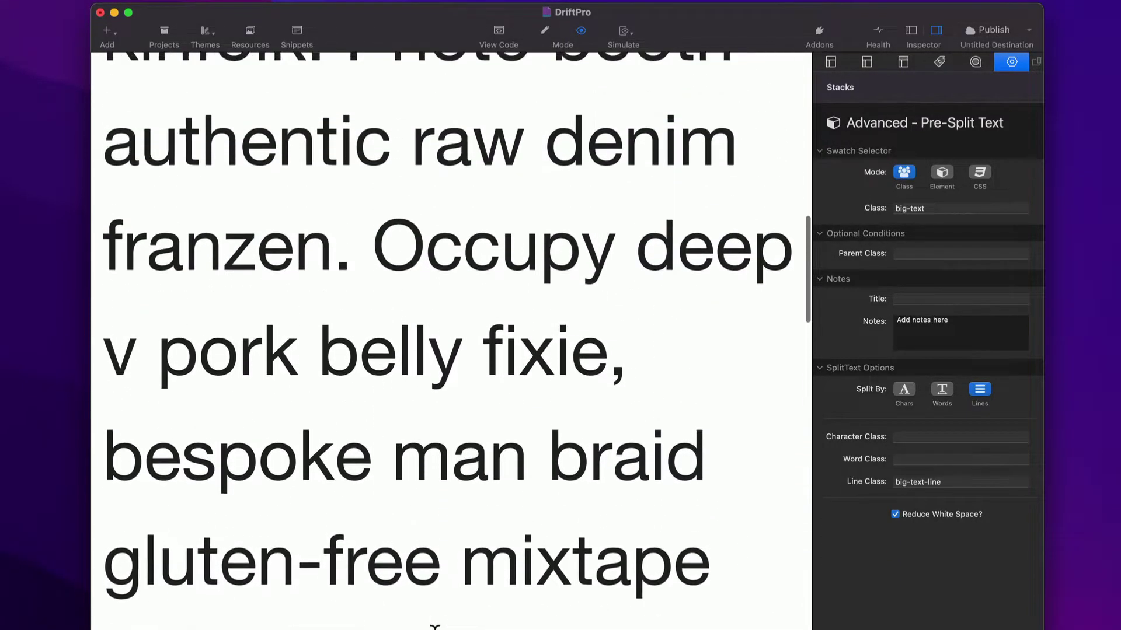
{"action": "scroll", "coordinate": [434, 626], "scroll_direction": "up", "scroll_amount": 10}
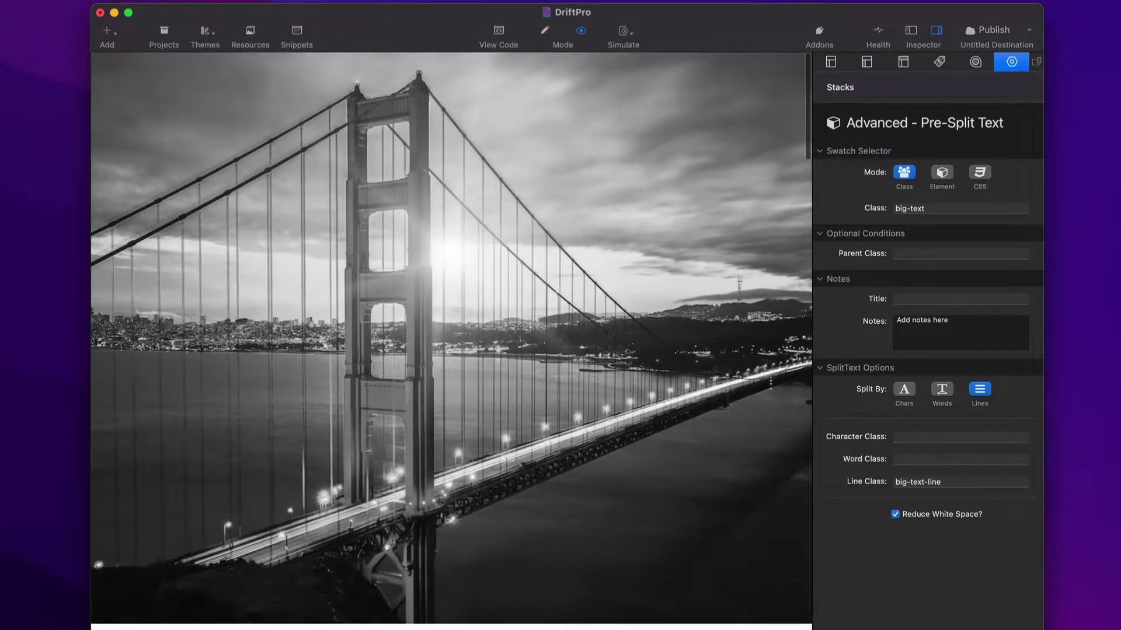
- Scroll up and down over the Skateboard meggings text again, then return to Edit mode
{"action": "scroll", "coordinate": [435, 626], "scroll_direction": "down", "scroll_amount": 3}
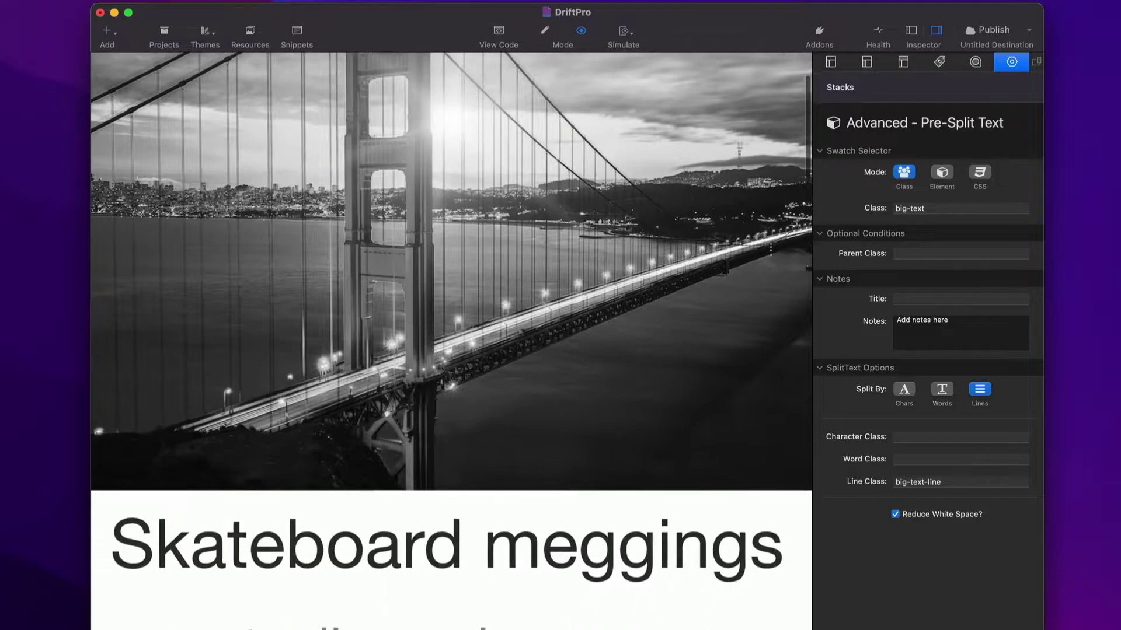
{"action": "scroll", "coordinate": [435, 627], "scroll_direction": "down", "scroll_amount": 1}
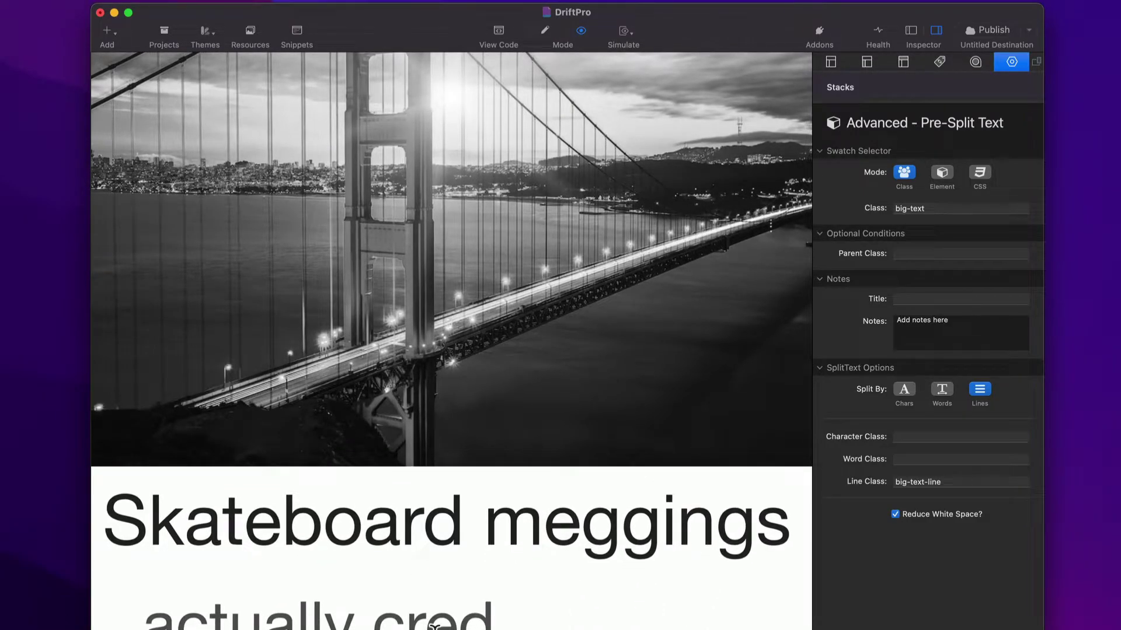
{"action": "scroll", "coordinate": [435, 626], "scroll_direction": "down", "scroll_amount": 10}
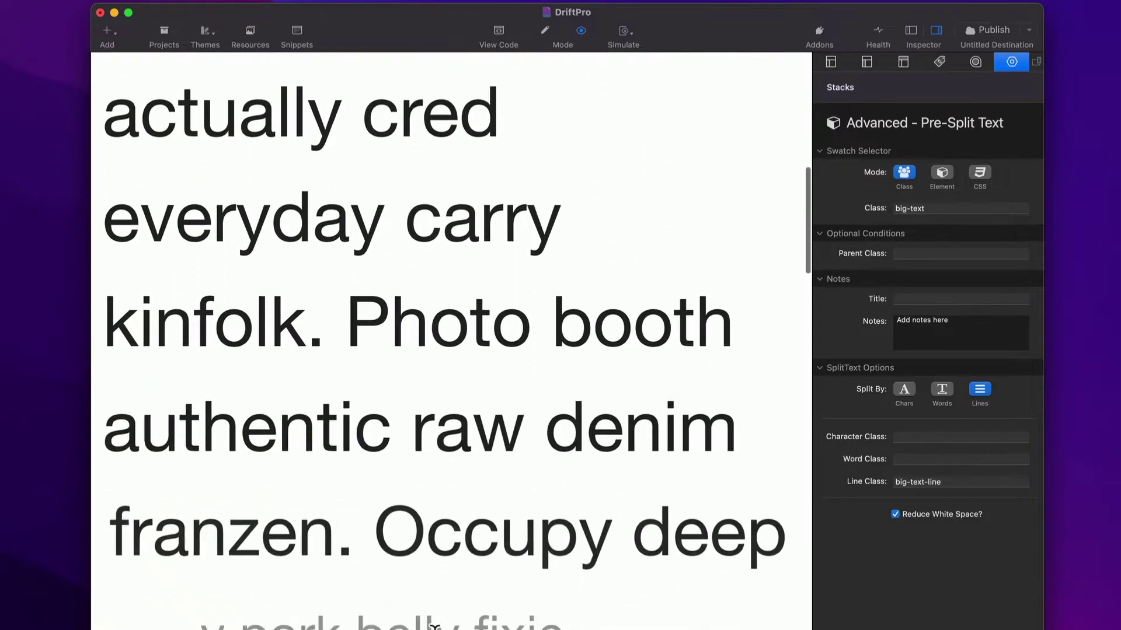
{"action": "scroll", "coordinate": [435, 626], "scroll_direction": "down", "scroll_amount": 3}
{"action": "scroll", "coordinate": [434, 626], "scroll_direction": "up", "scroll_amount": 15}
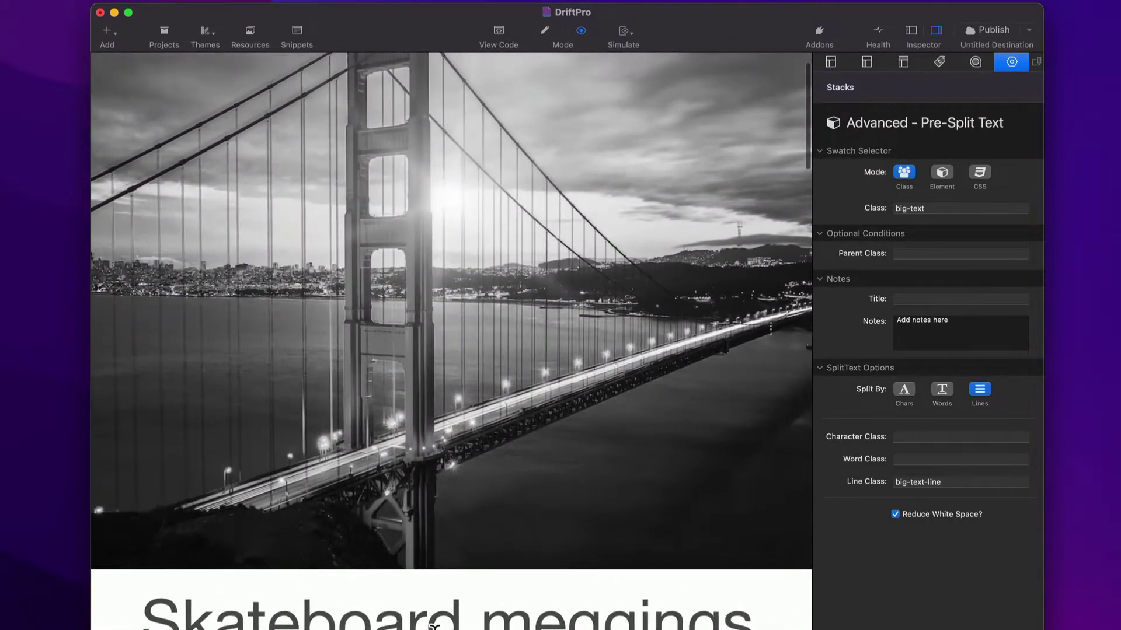
{"action": "scroll", "coordinate": [434, 626], "scroll_direction": "down", "scroll_amount": 2}
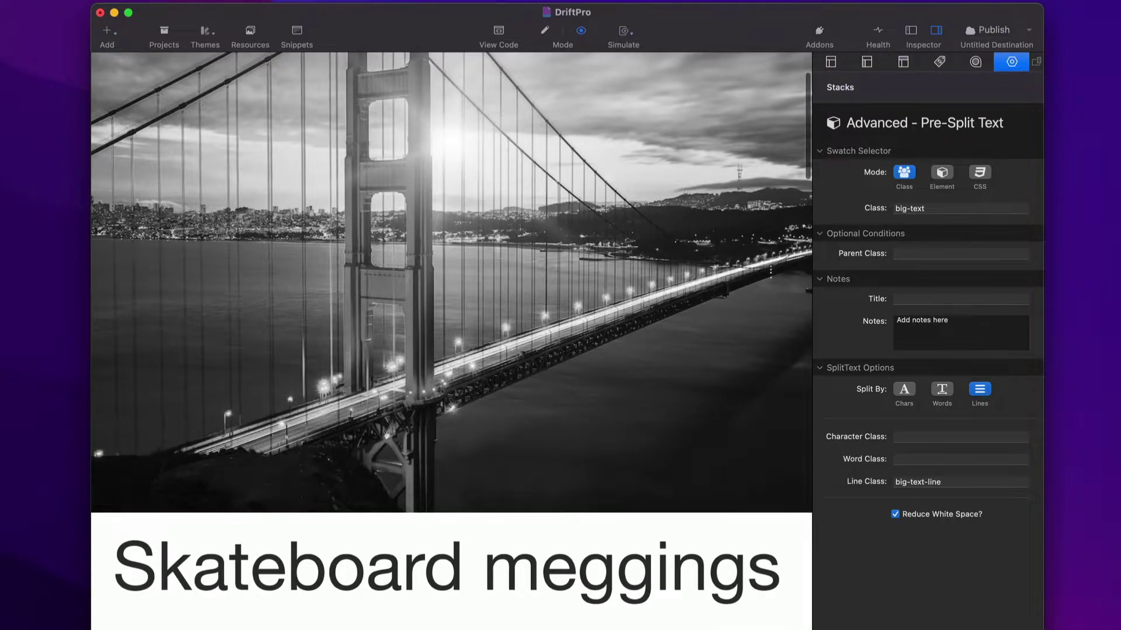
{"action": "scroll", "coordinate": [435, 627], "scroll_direction": "down", "scroll_amount": 14}
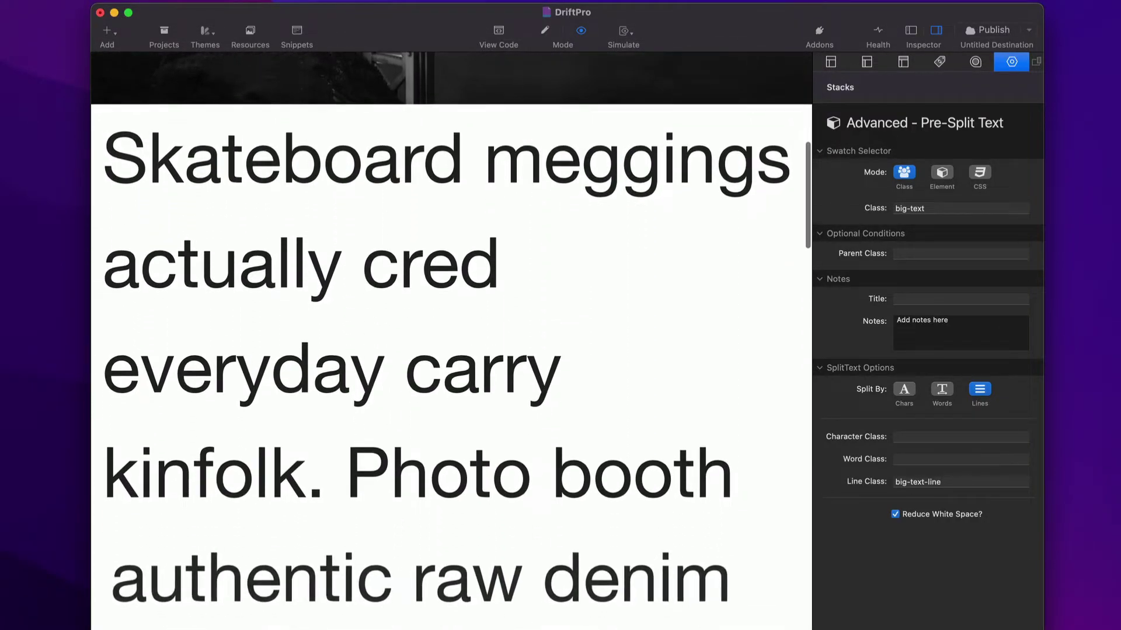
{"action": "scroll", "coordinate": [435, 626], "scroll_direction": "up", "scroll_amount": 15}
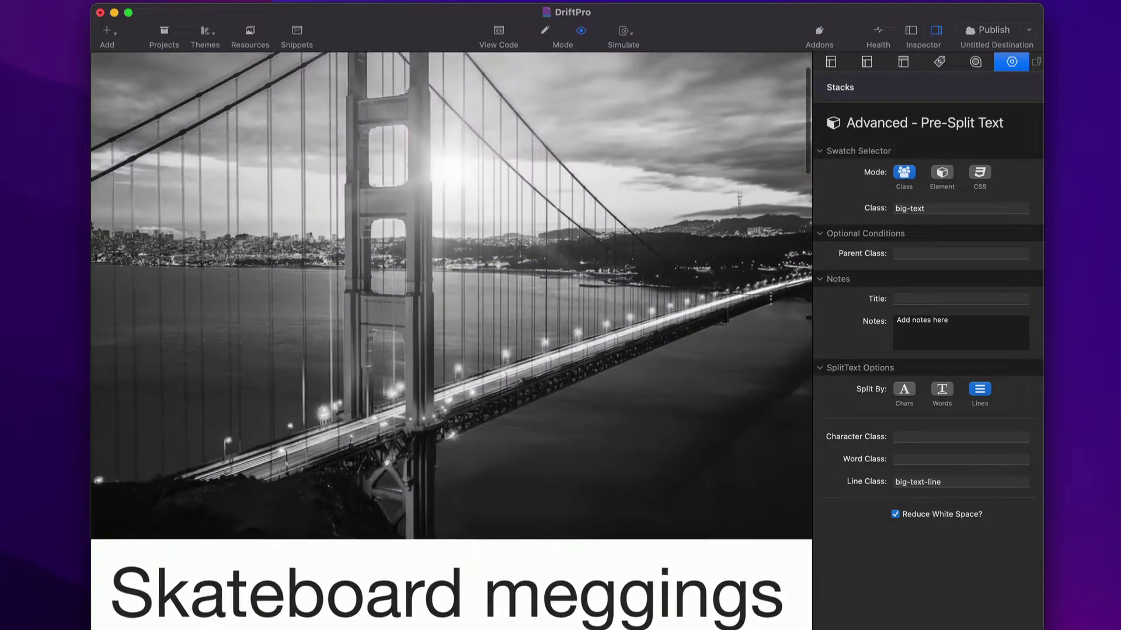
{"action": "scroll", "coordinate": [434, 626], "scroll_direction": "down", "scroll_amount": 4}
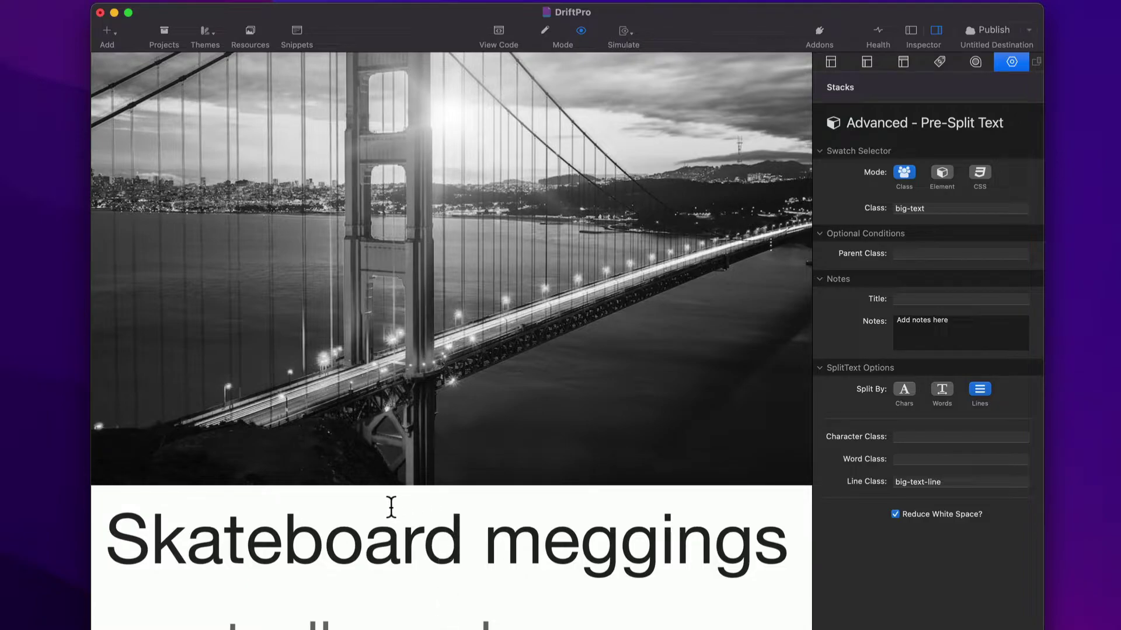
{"action": "scroll", "coordinate": [357, 552], "scroll_direction": "up", "scroll_amount": 4}
{"action": "scroll", "coordinate": [422, 591], "scroll_direction": "down", "scroll_amount": 3}
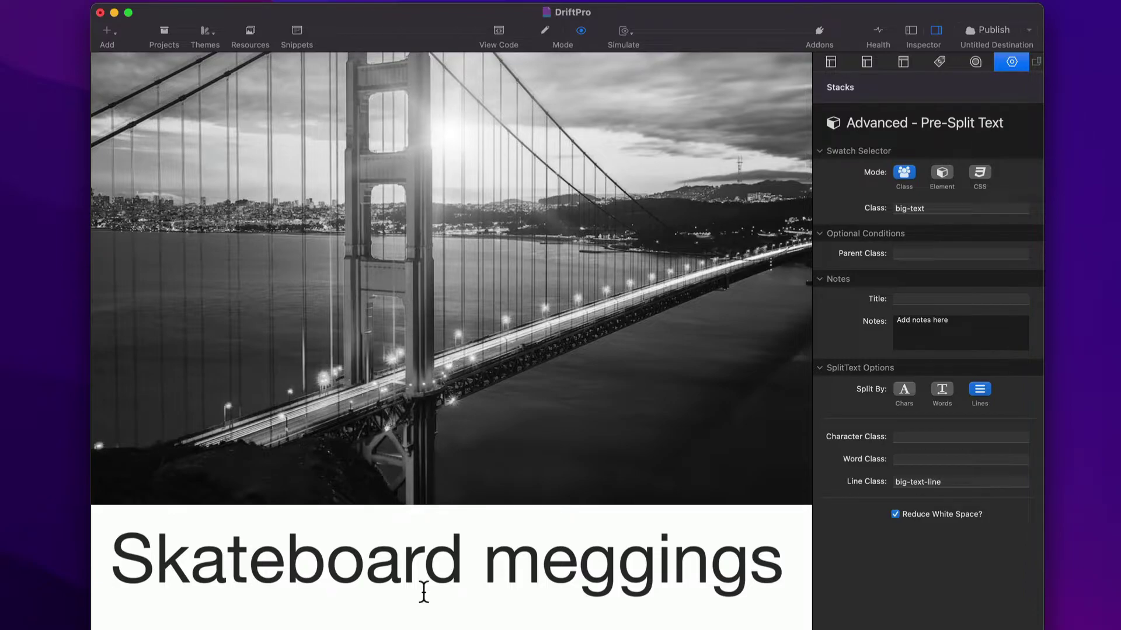
{"action": "key", "text": "super+e"}
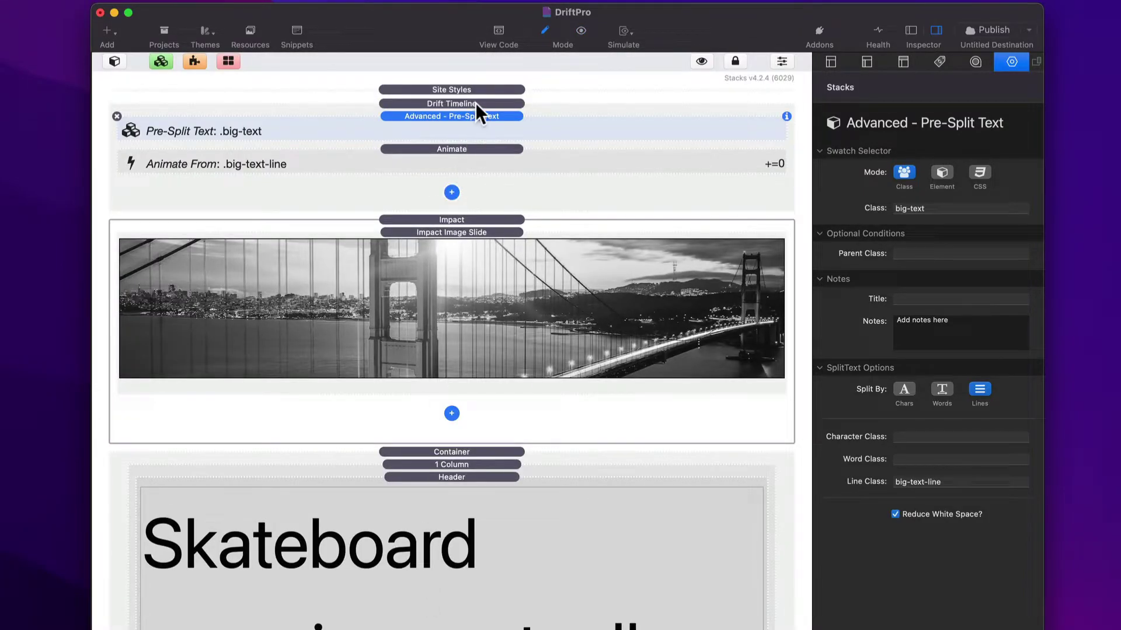
{"action": "left_click", "coordinate": [474, 103]}
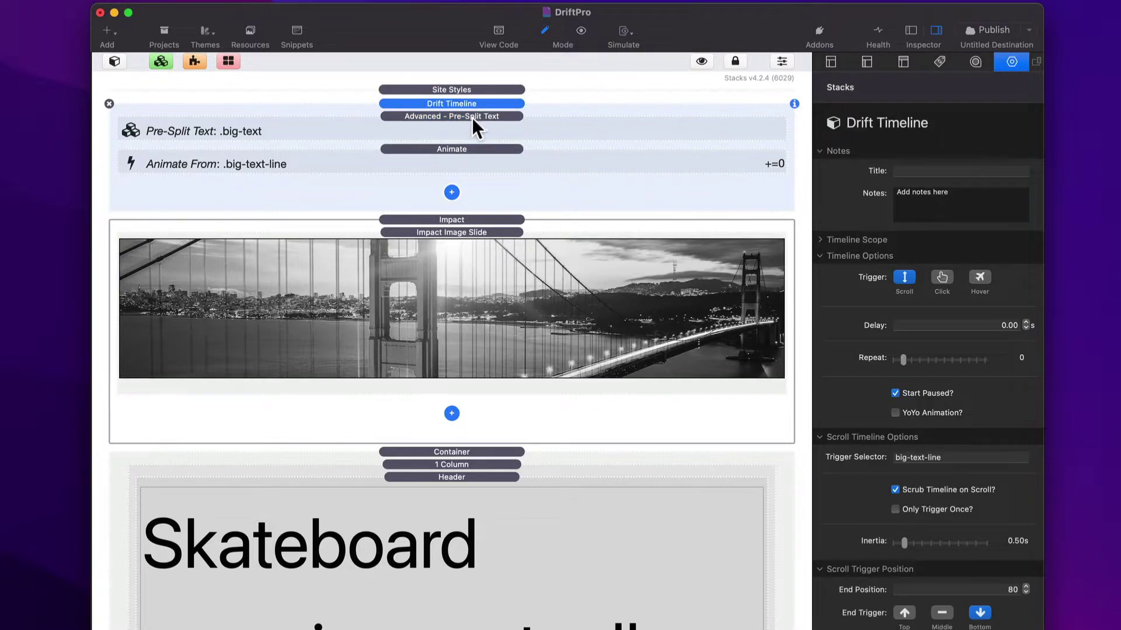
{"action": "left_click", "coordinate": [471, 117]}
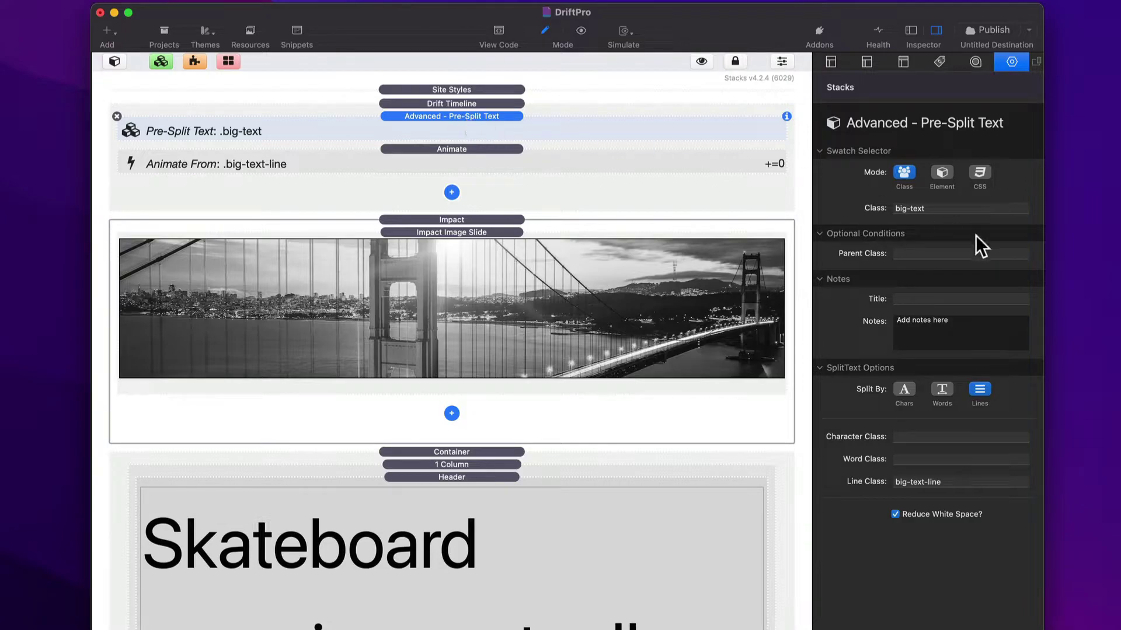
{"action": "left_click", "coordinate": [947, 206]}
{"action": "left_click", "coordinate": [463, 476]}
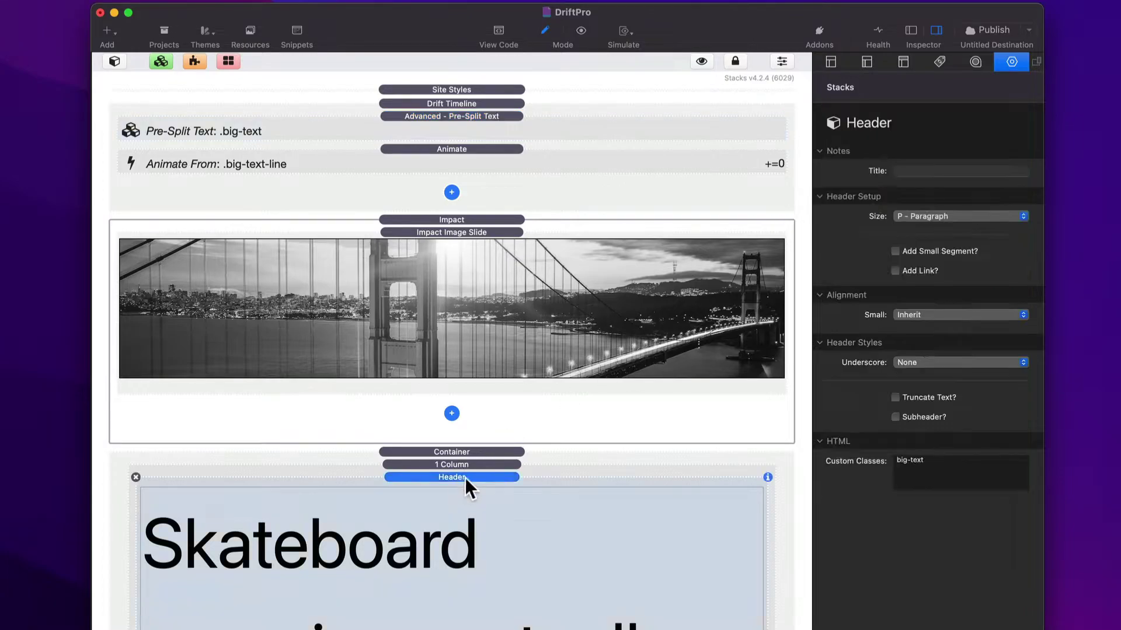
{"action": "left_click_drag", "start_coordinate": [955, 460], "coordinate": [783, 461]}
{"action": "left_click", "coordinate": [474, 133]}
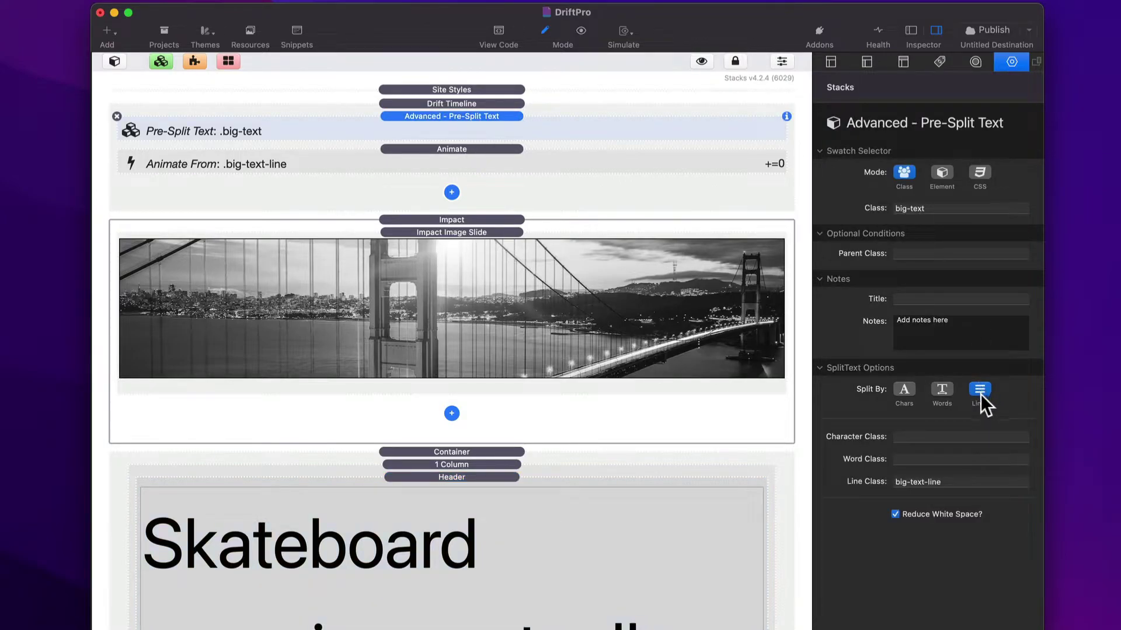
{"action": "left_click", "coordinate": [970, 481]}
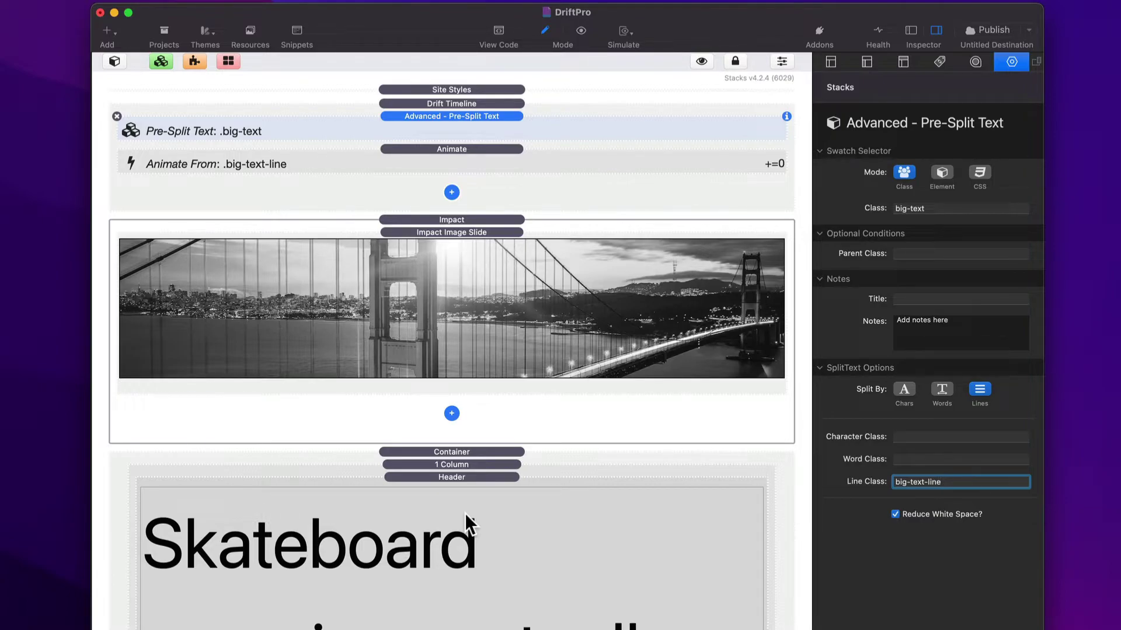
- Select the Drift Timeline and expand Timeline Scope, showing big-text-line as scope and trigger selector
{"action": "left_click", "coordinate": [556, 186]}
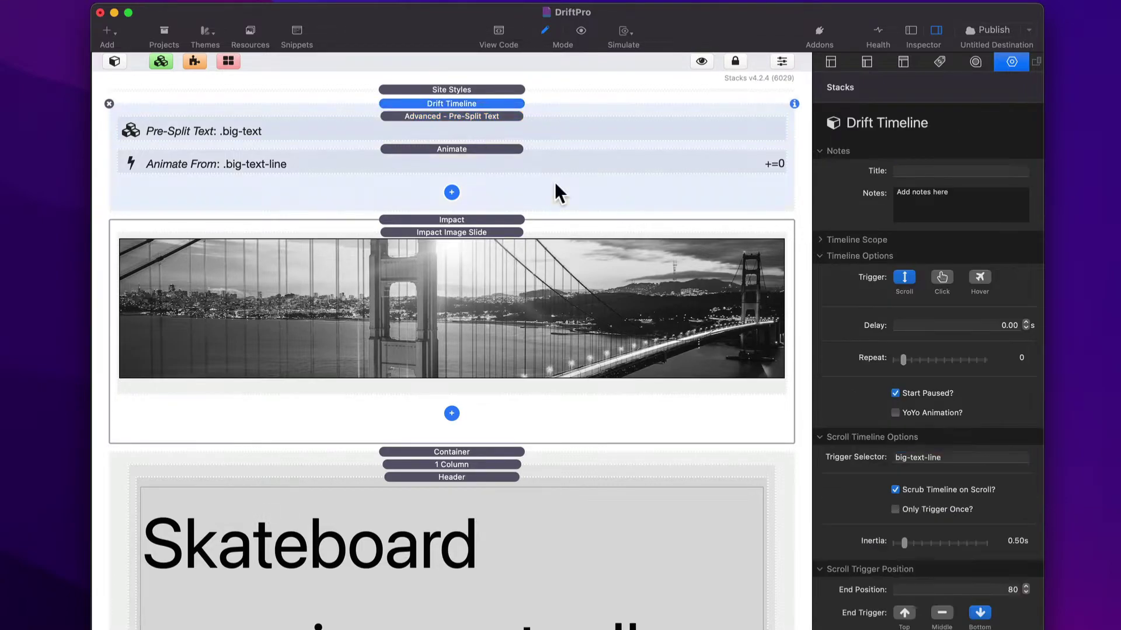
{"action": "left_click", "coordinate": [819, 240]}
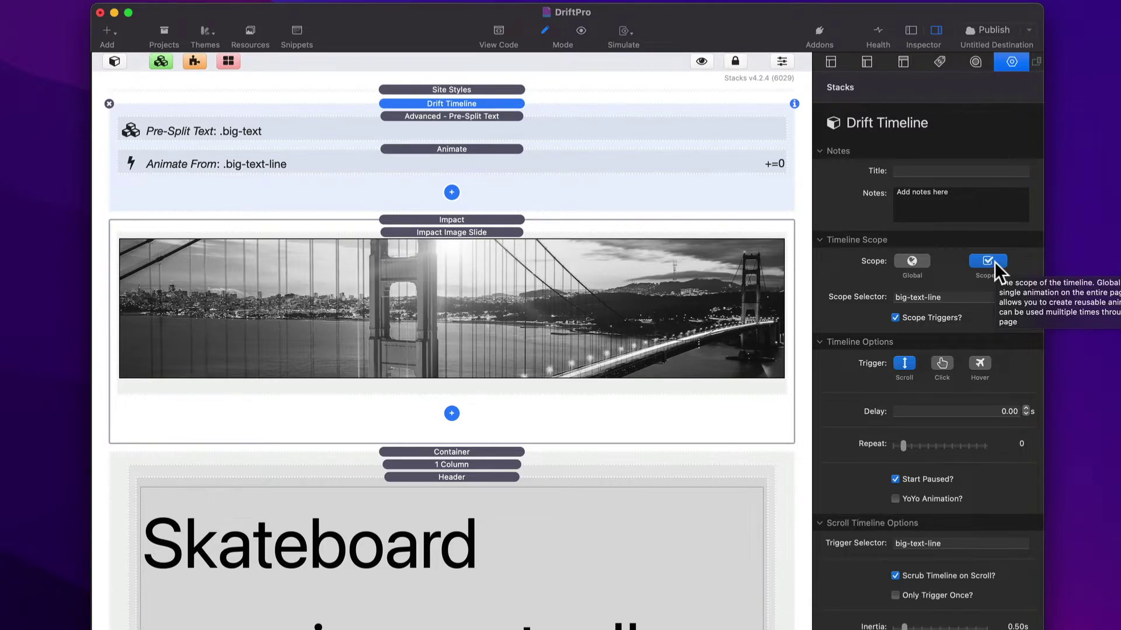
{"action": "left_click", "coordinate": [973, 296]}
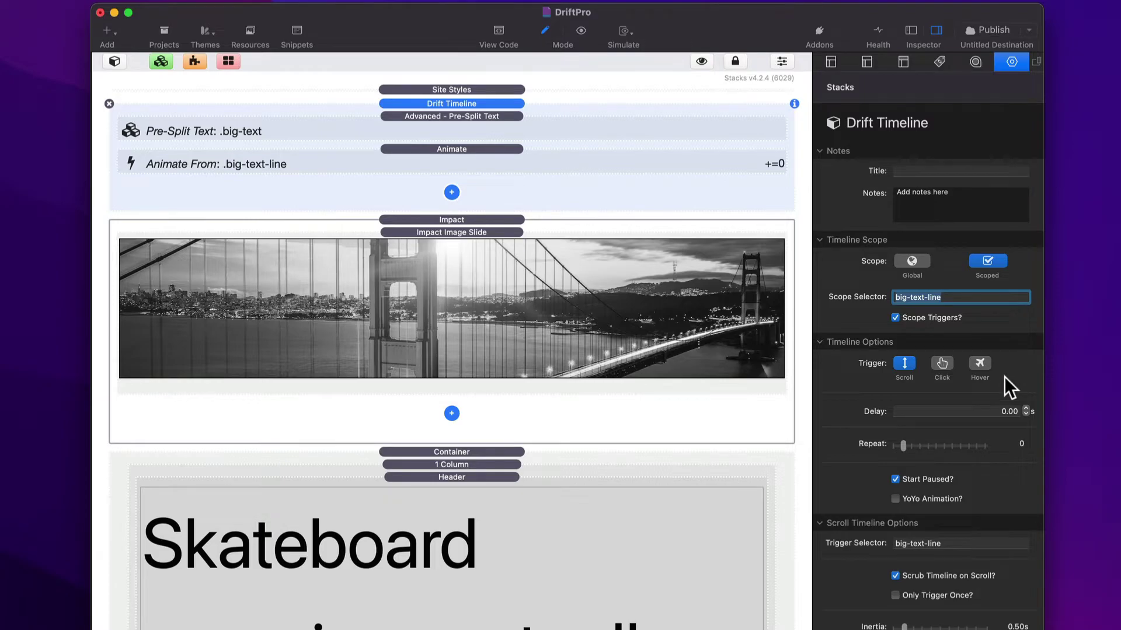
{"action": "scroll", "coordinate": [1003, 376], "scroll_direction": "down", "scroll_amount": 3}
{"action": "left_click", "coordinate": [959, 474]}
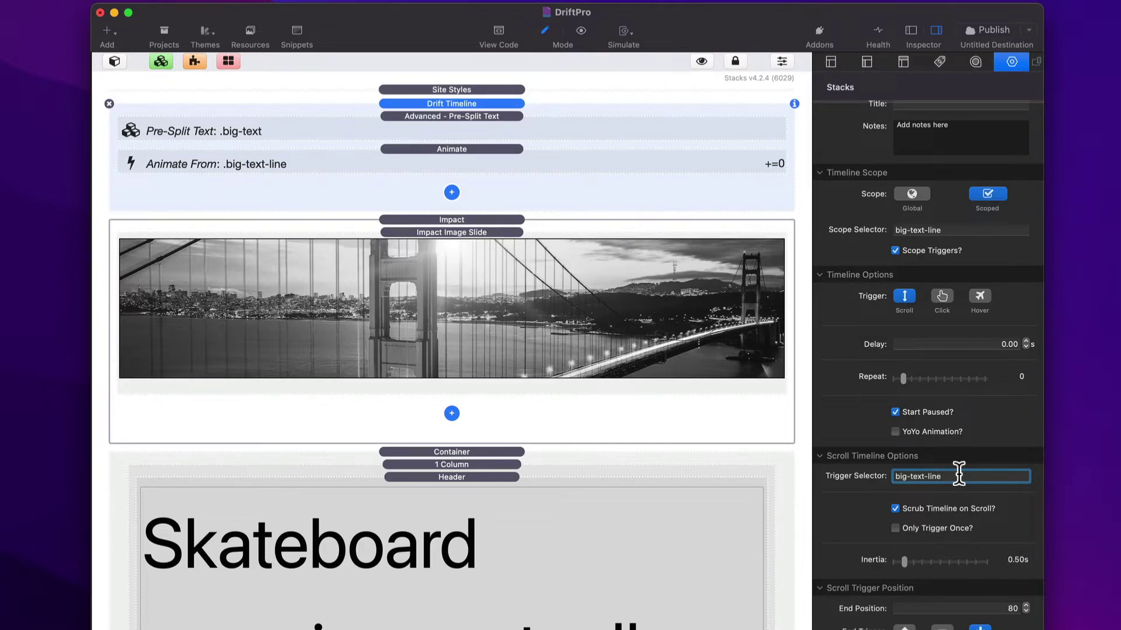
- Open the Animate stack on big-text-line, showing From values: Move Y -5 px, scale 0.50, opacity 0
{"action": "left_click", "coordinate": [546, 156]}
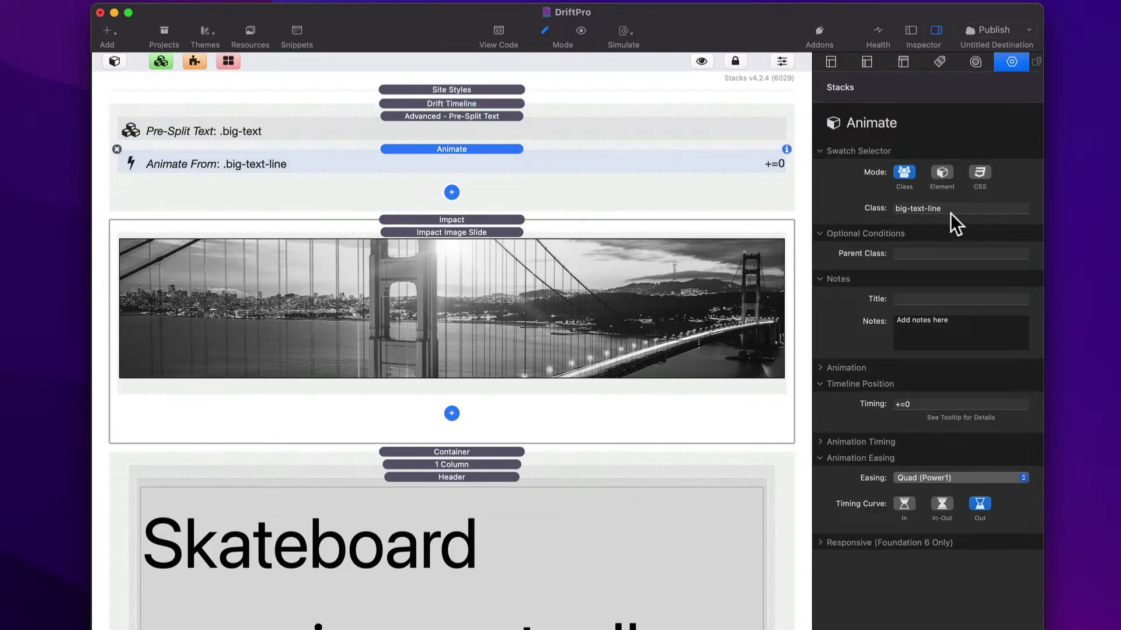
{"action": "left_click", "coordinate": [962, 209]}
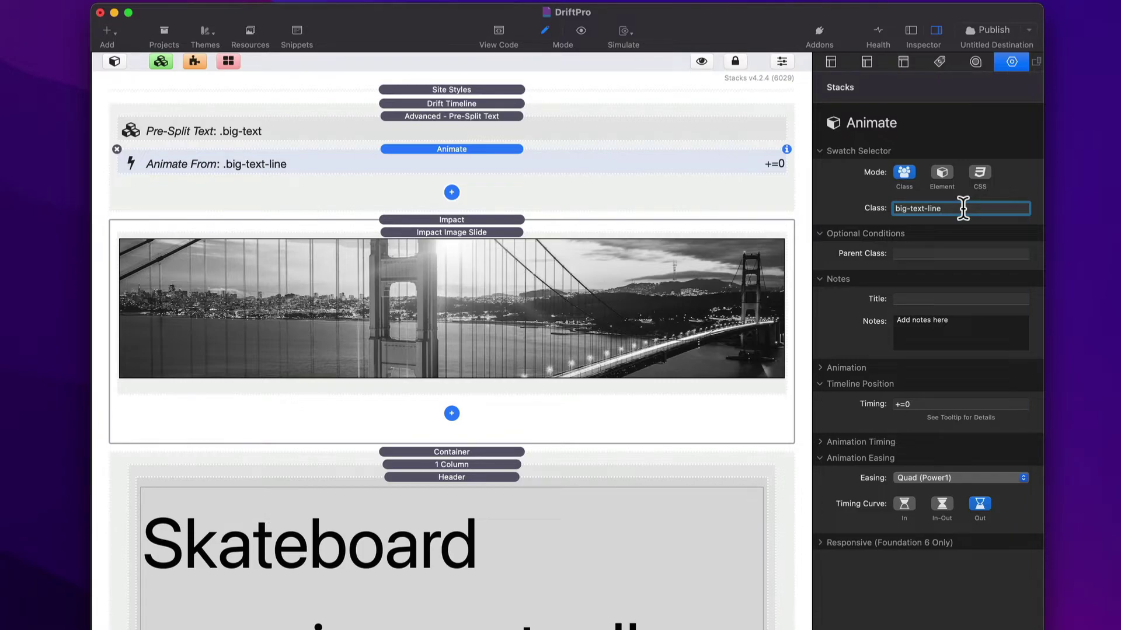
{"action": "left_click", "coordinate": [819, 442]}
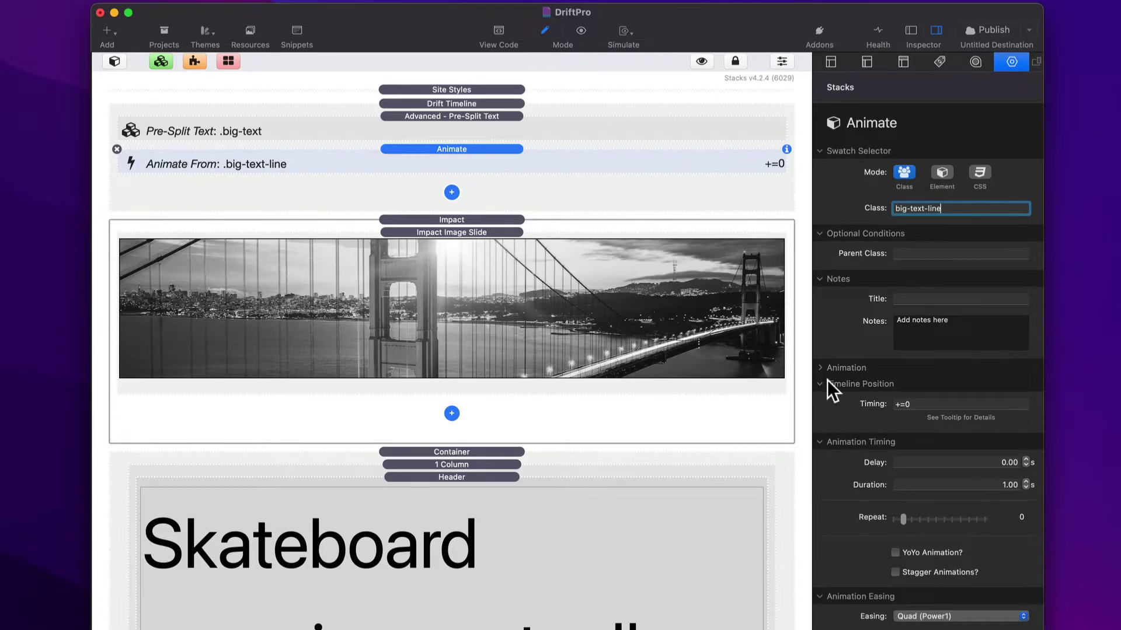
{"action": "left_click", "coordinate": [821, 366]}
{"action": "scroll", "coordinate": [938, 439], "scroll_direction": "down", "scroll_amount": 5}
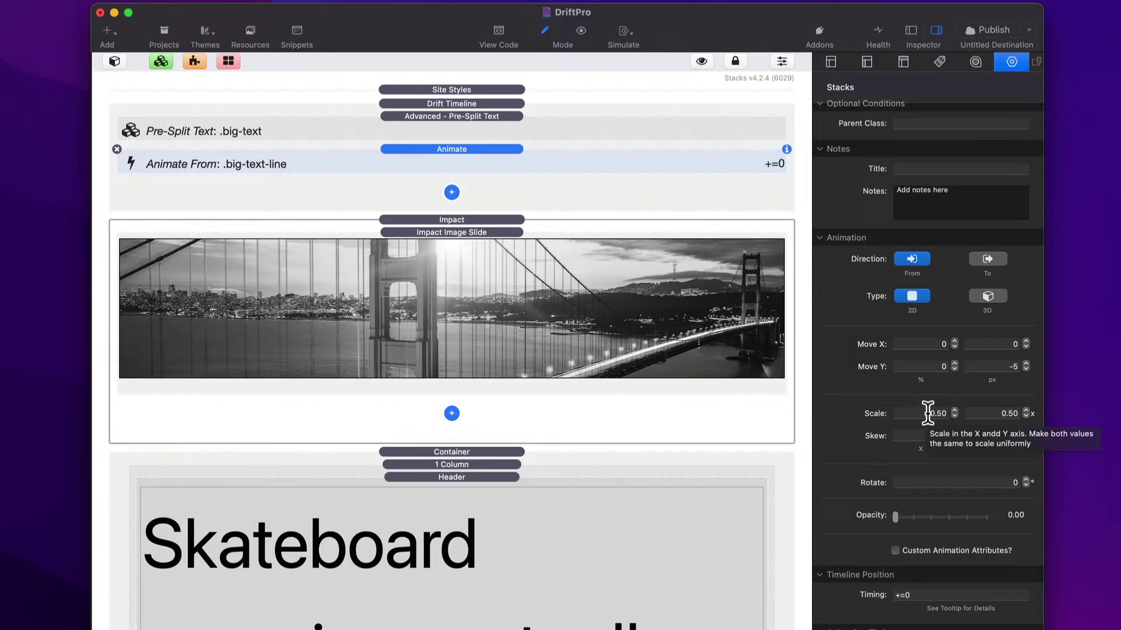
{"action": "left_click", "coordinate": [1003, 365]}
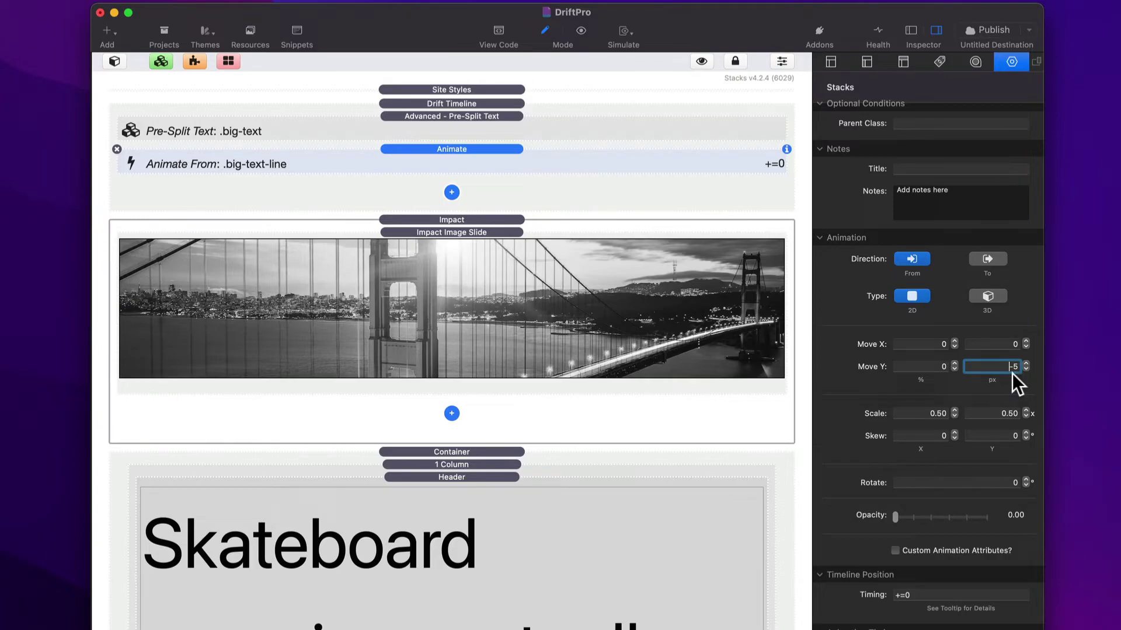
{"action": "scroll", "coordinate": [1011, 373], "scroll_direction": "up", "scroll_amount": 10}
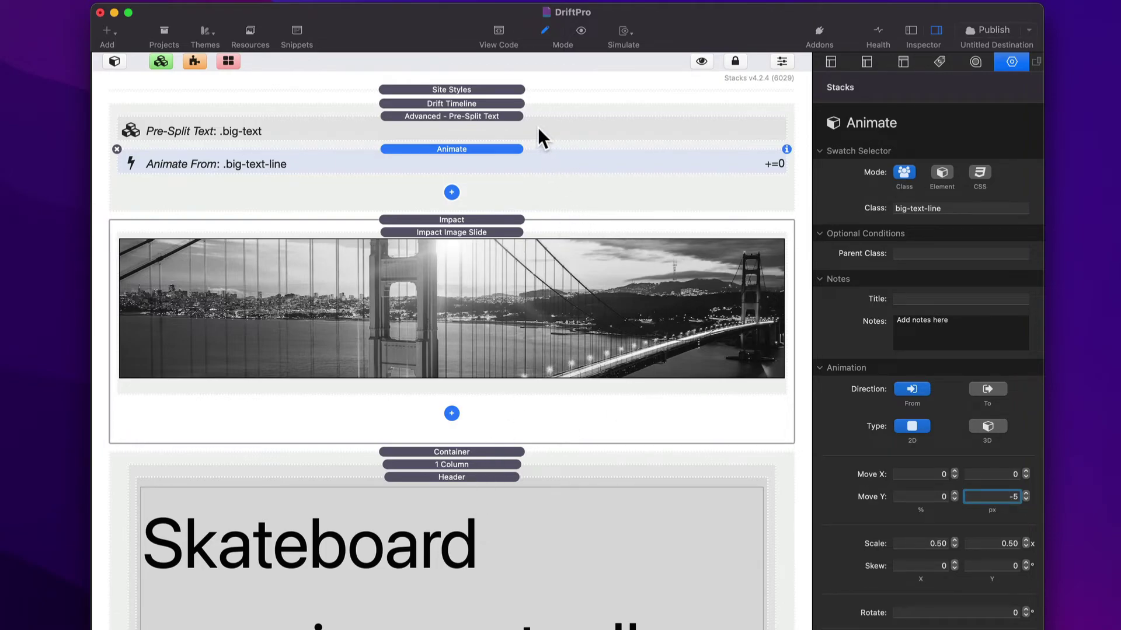
- Select Drift Timeline, Animate and Pre-Split Text in turn, ending back on the Drift Timeline settings
{"action": "left_click", "coordinate": [519, 104]}
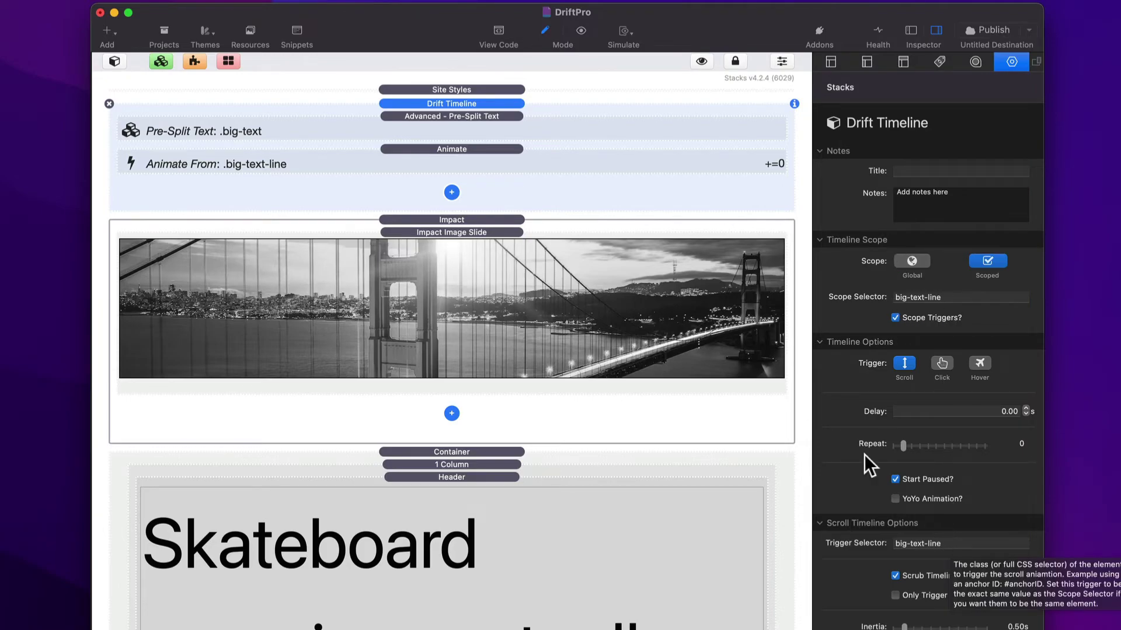
{"action": "left_click", "coordinate": [512, 150]}
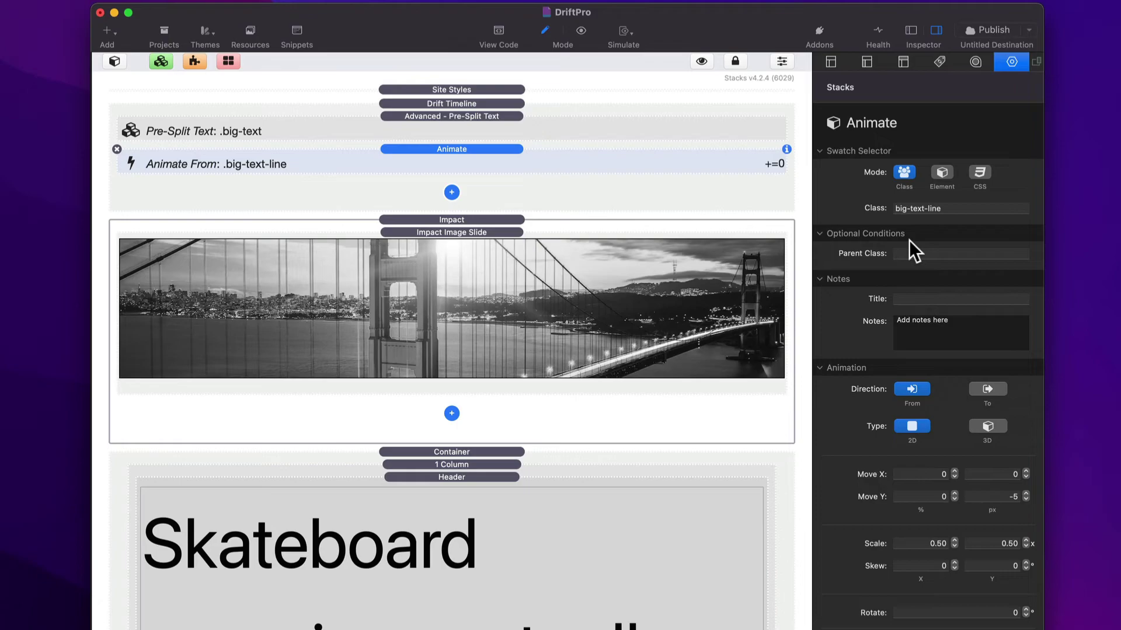
{"action": "left_click", "coordinate": [519, 115]}
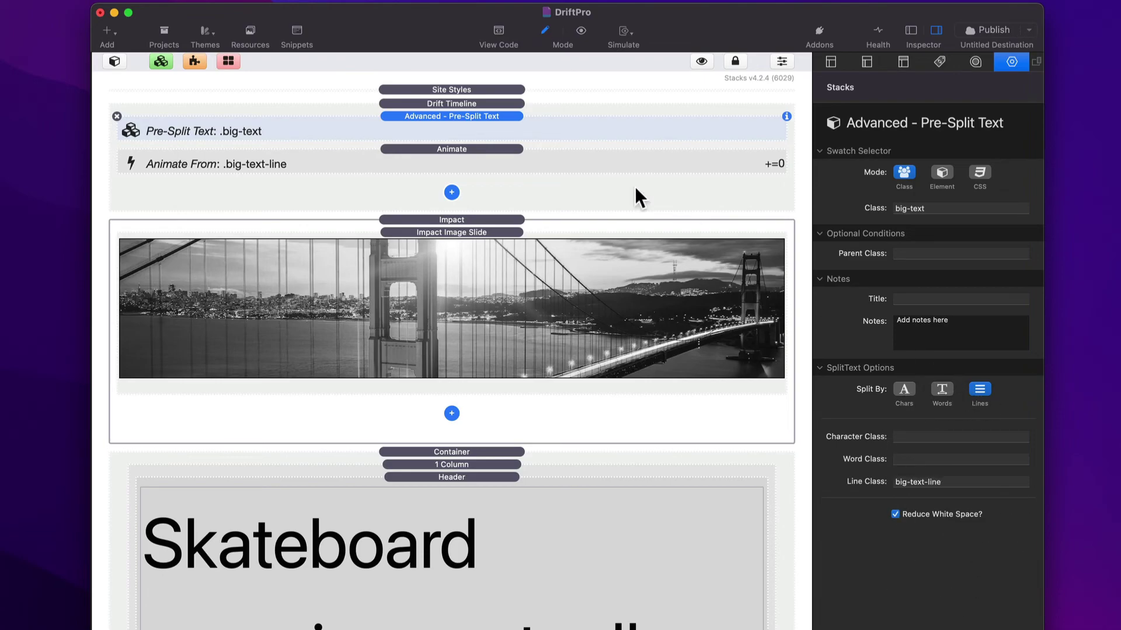
{"action": "left_click", "coordinate": [504, 193]}
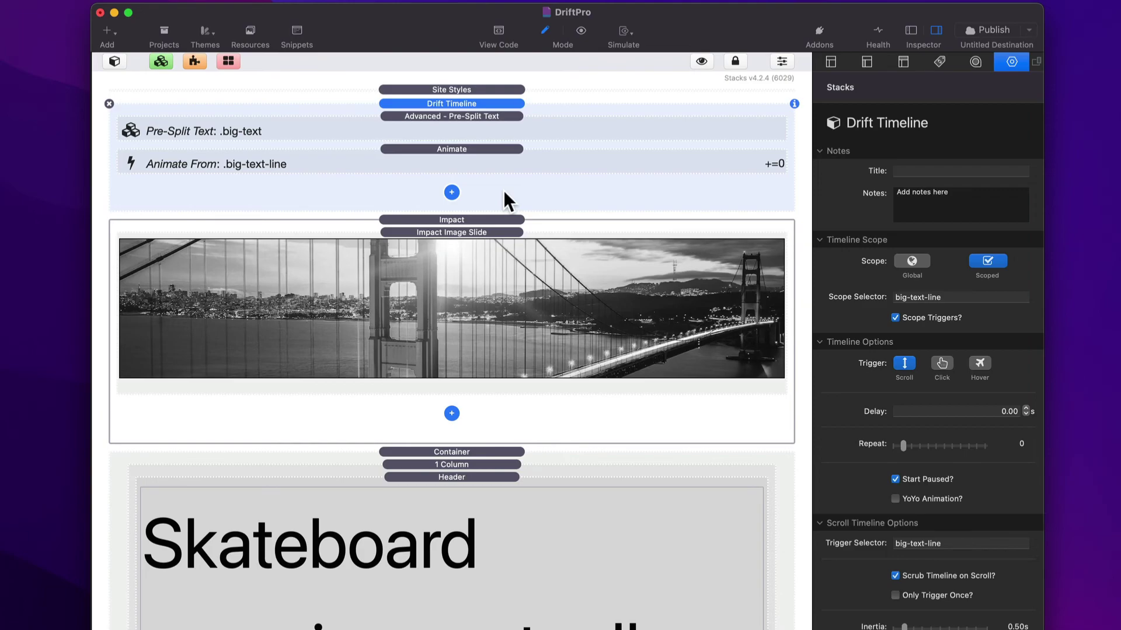